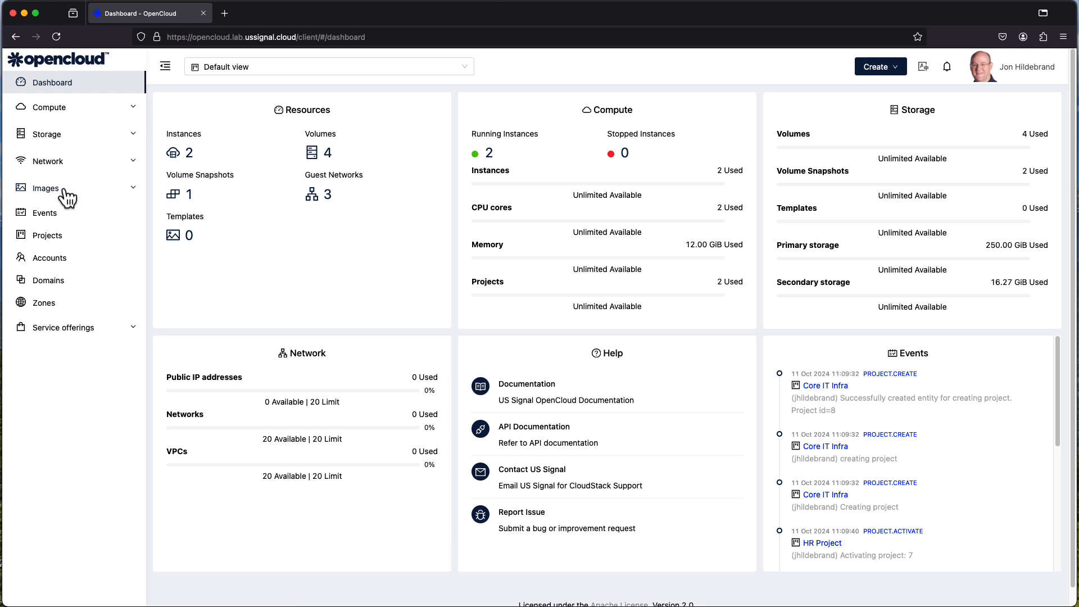
Open the image templates list and start a template upload from a local file.
click(63, 191)
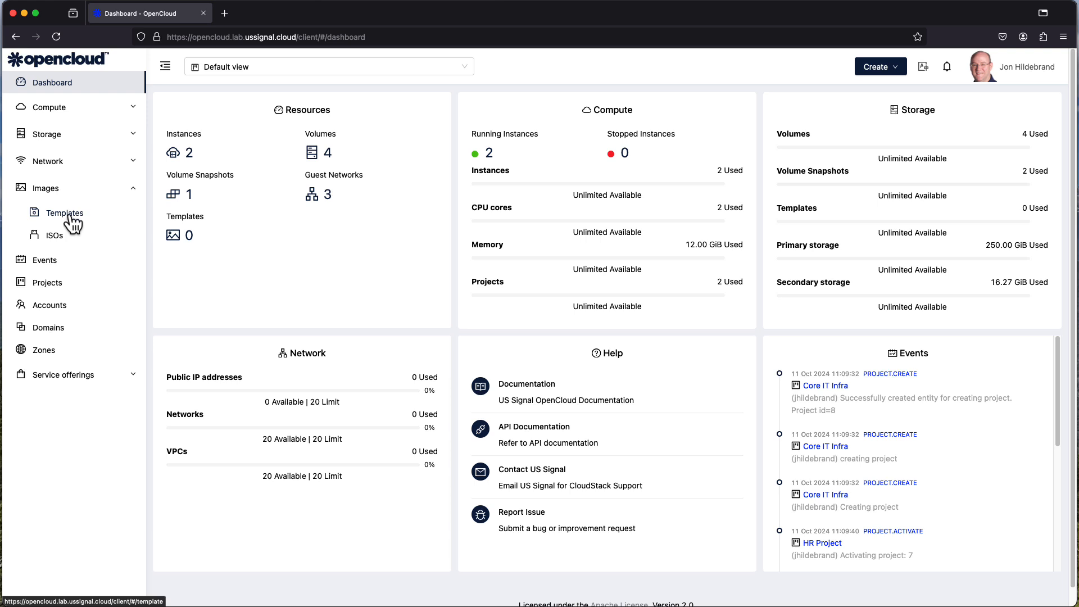
click(69, 219)
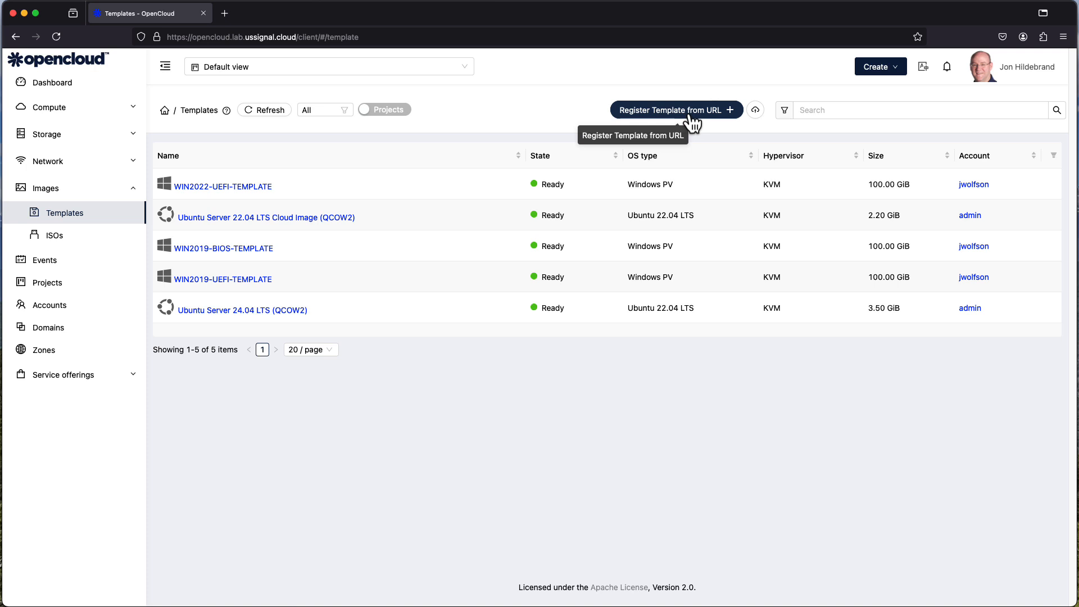
click(756, 111)
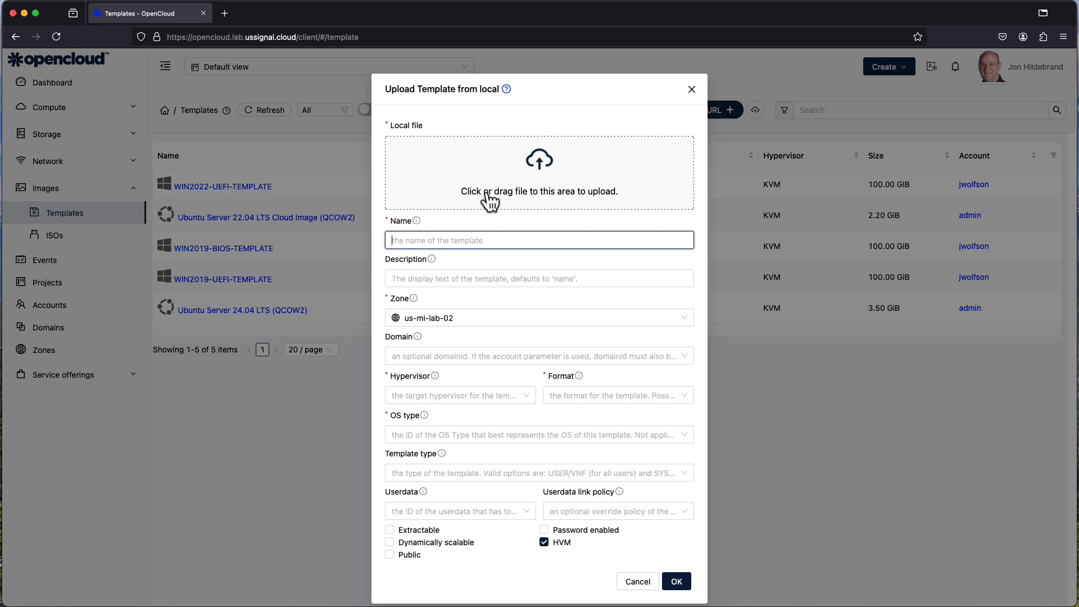
Choose Alpine-Test.qcow2 from the Alpine-Test folder in the Stuff share on SynologyNAS as the local file.
click(542, 170)
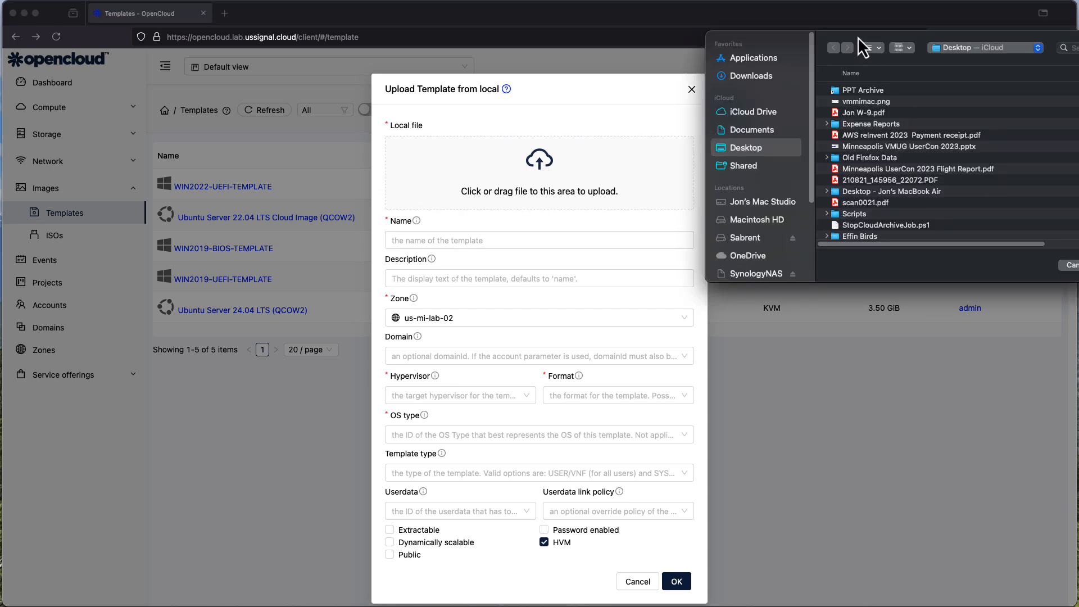
drag(858, 36, 470, 117)
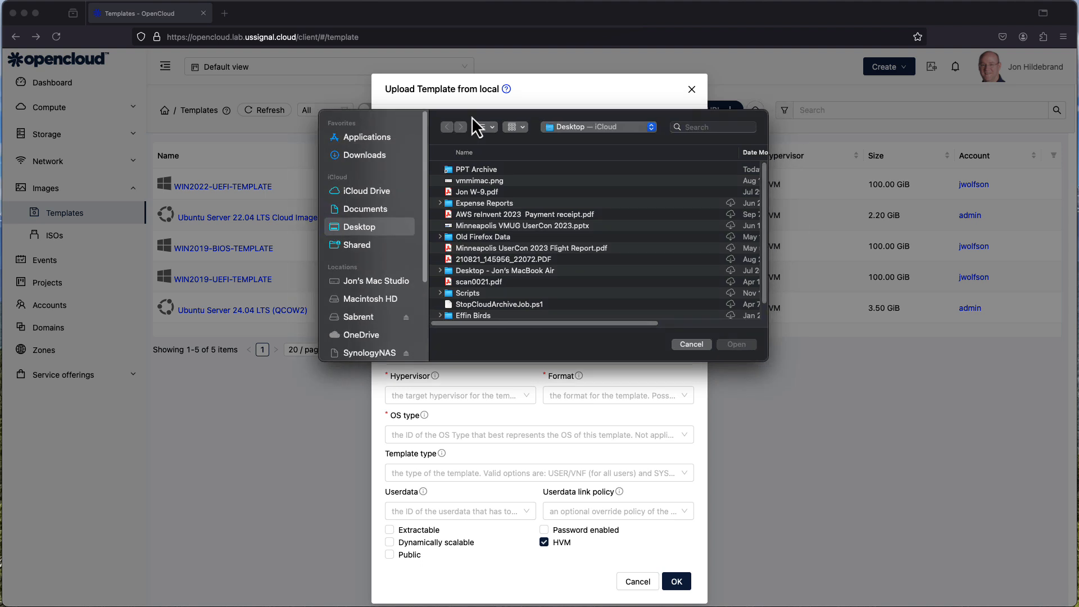
click(377, 359)
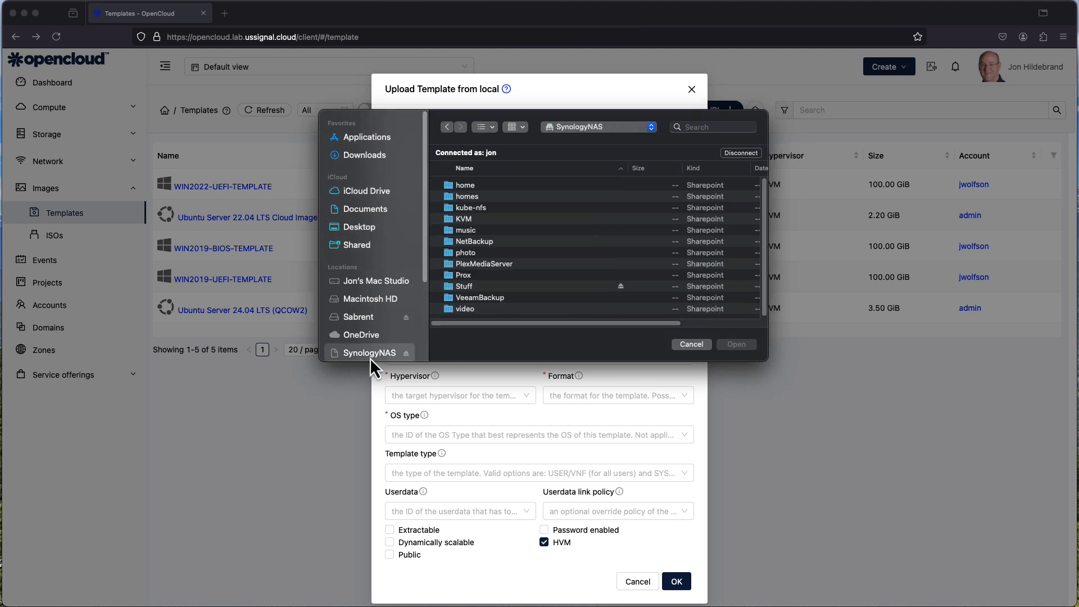
double_click(477, 296)
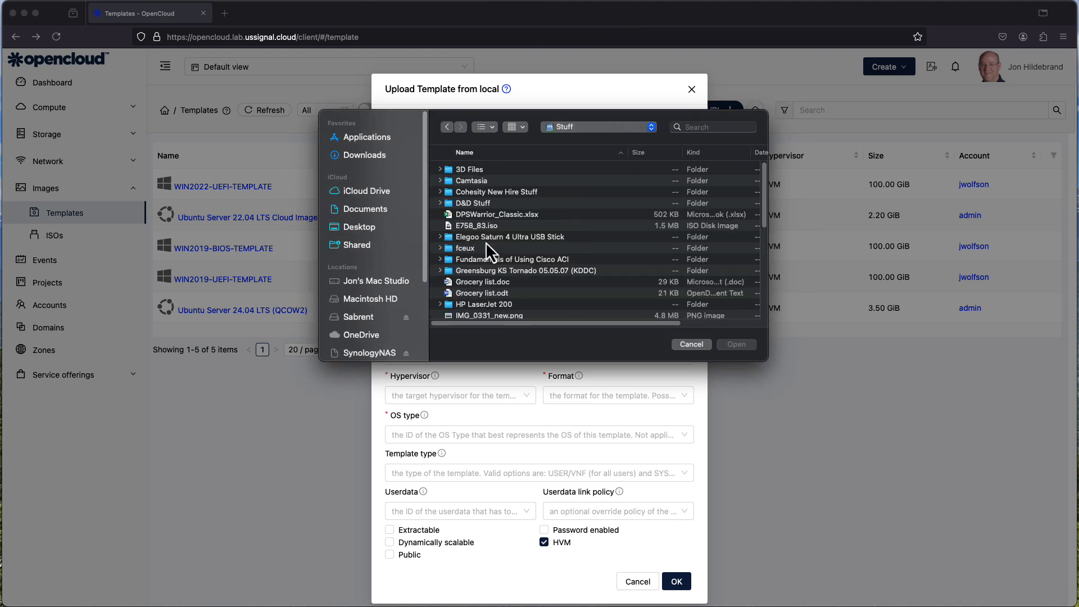
scroll(486, 242, down, 10)
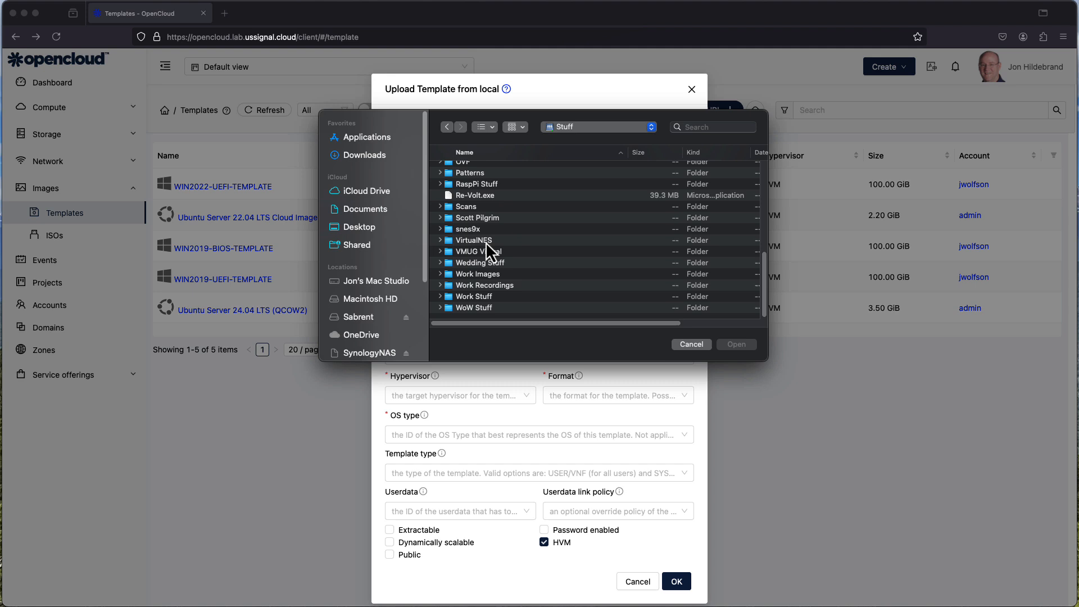
double_click(466, 163)
double_click(473, 174)
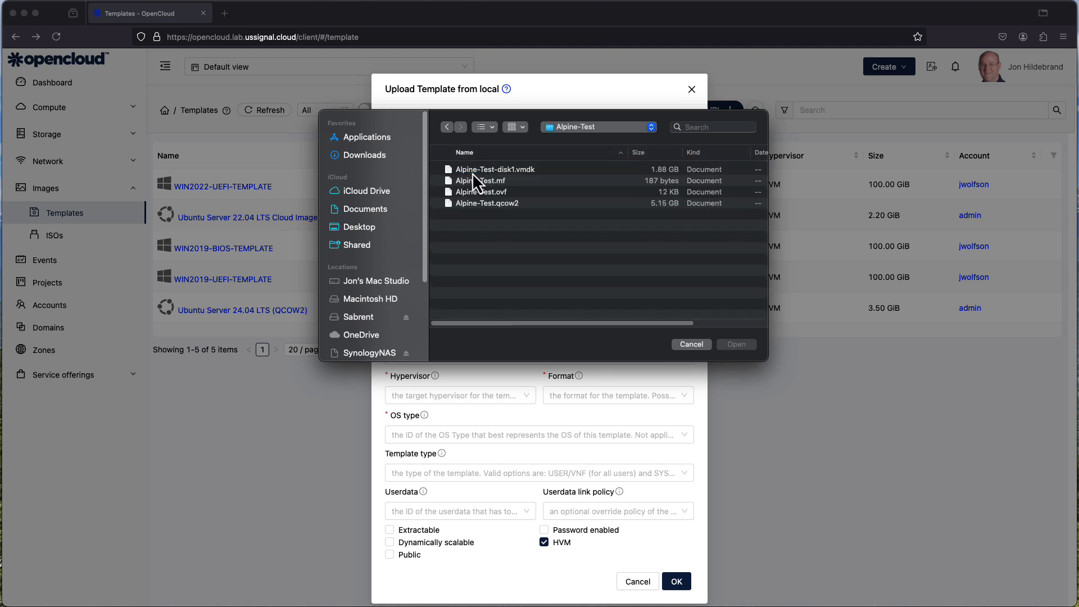
double_click(510, 206)
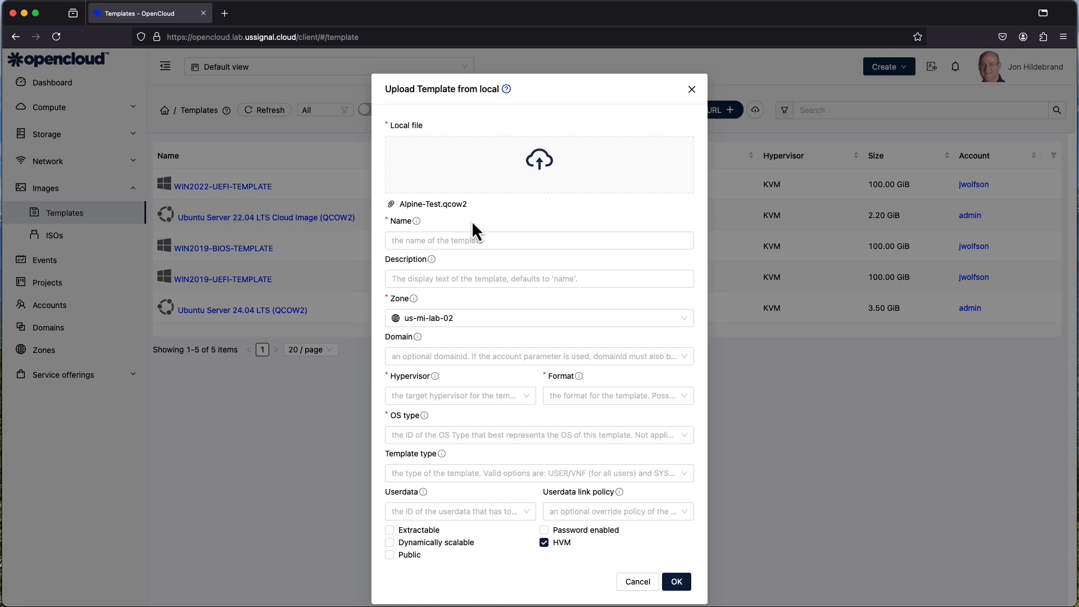
Name the template Alpine-Test and set its zone to us-mi-lab-01.
click(441, 240)
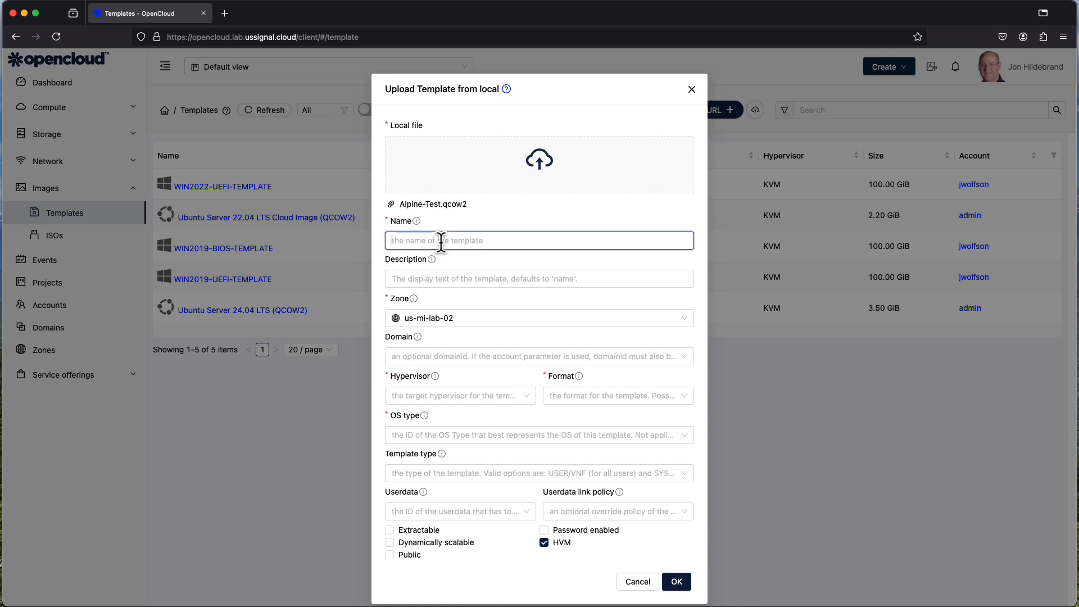
text(Alpine-Test)
key(Tab)
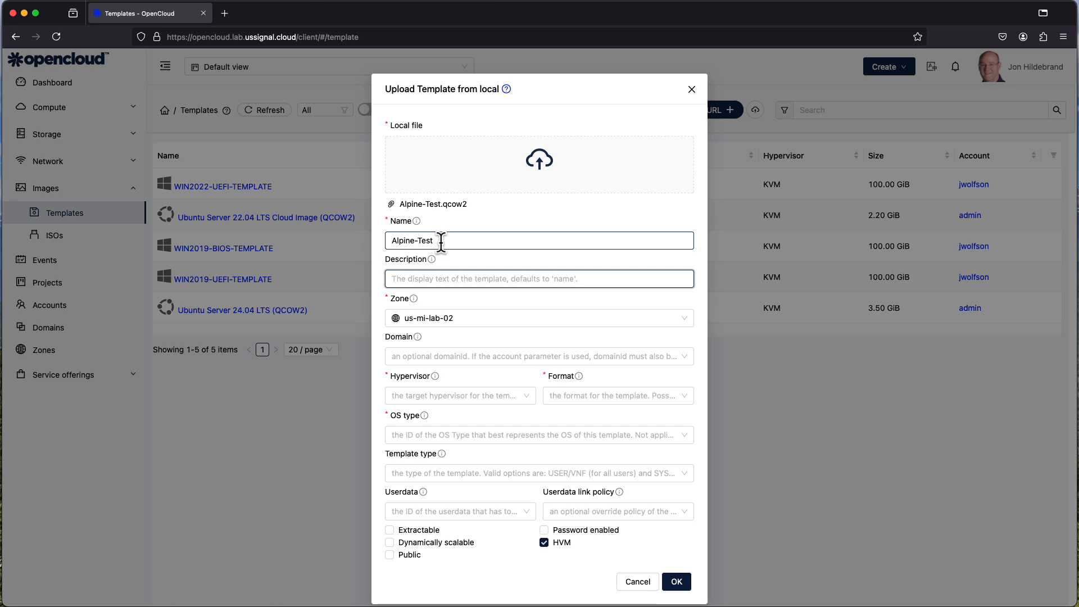
click(470, 317)
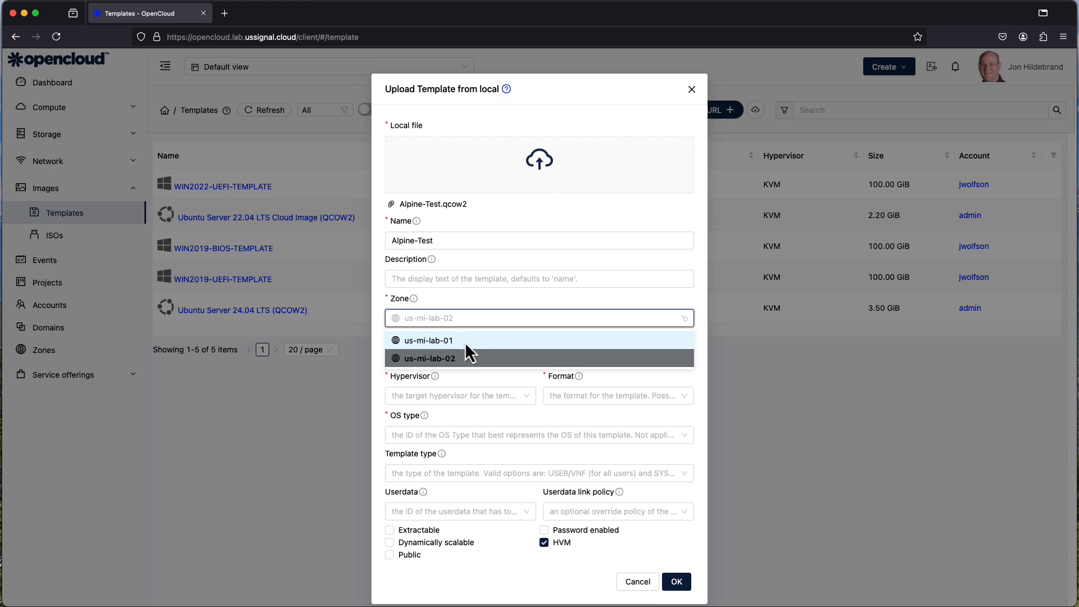
click(466, 341)
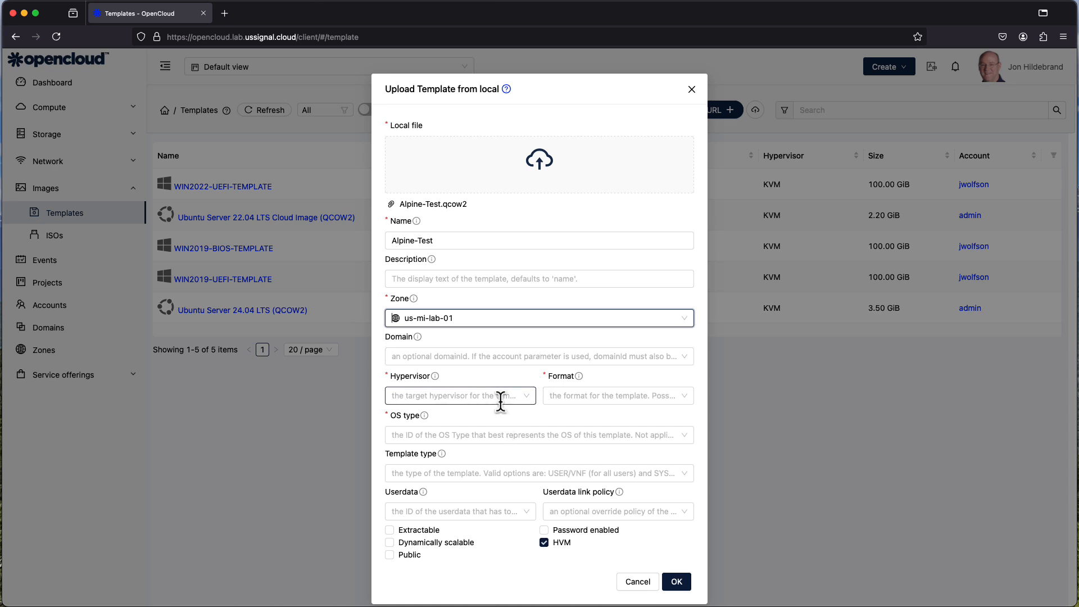
Set the template's hypervisor to KVM and its format to QCOW2.
click(522, 394)
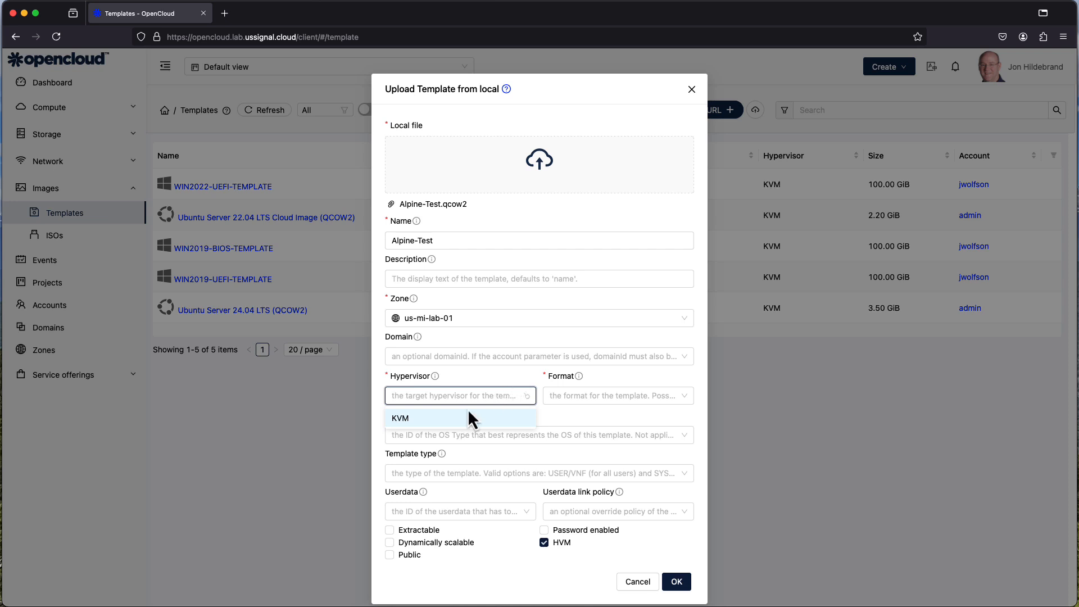
click(426, 420)
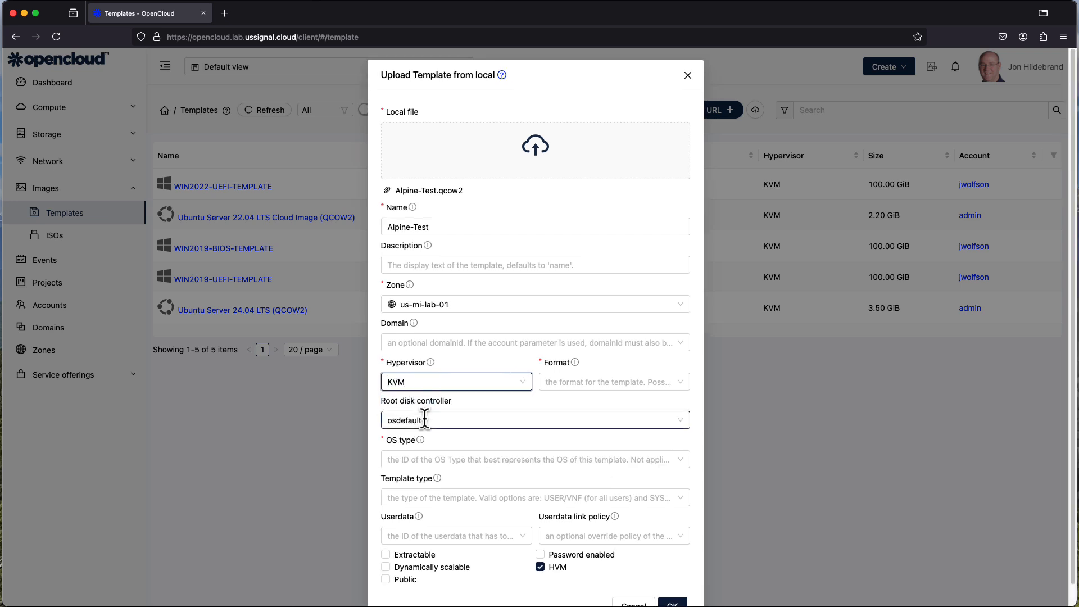
click(678, 382)
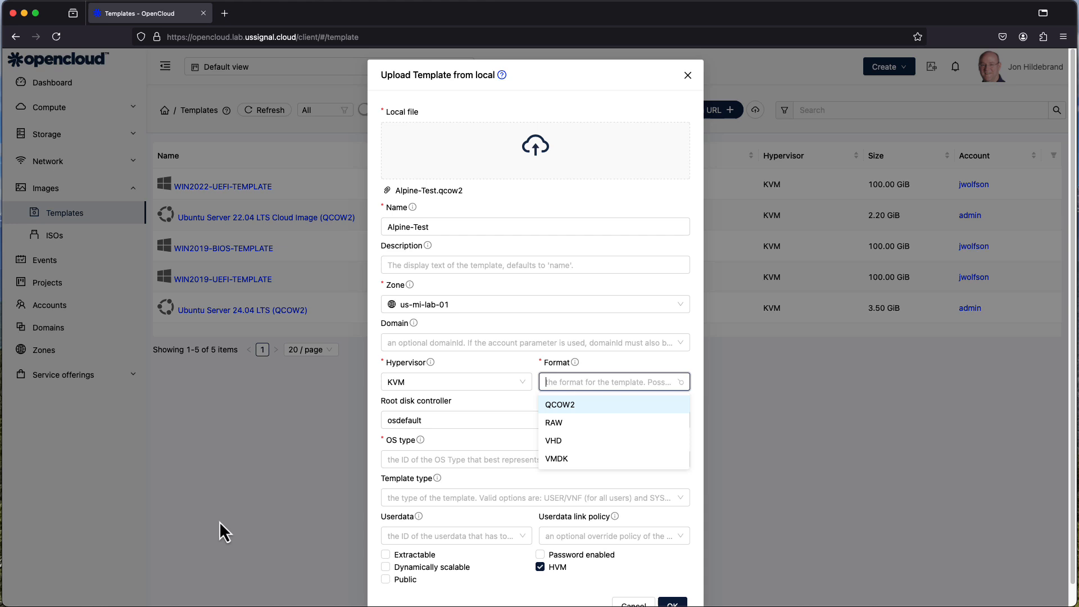
click(588, 404)
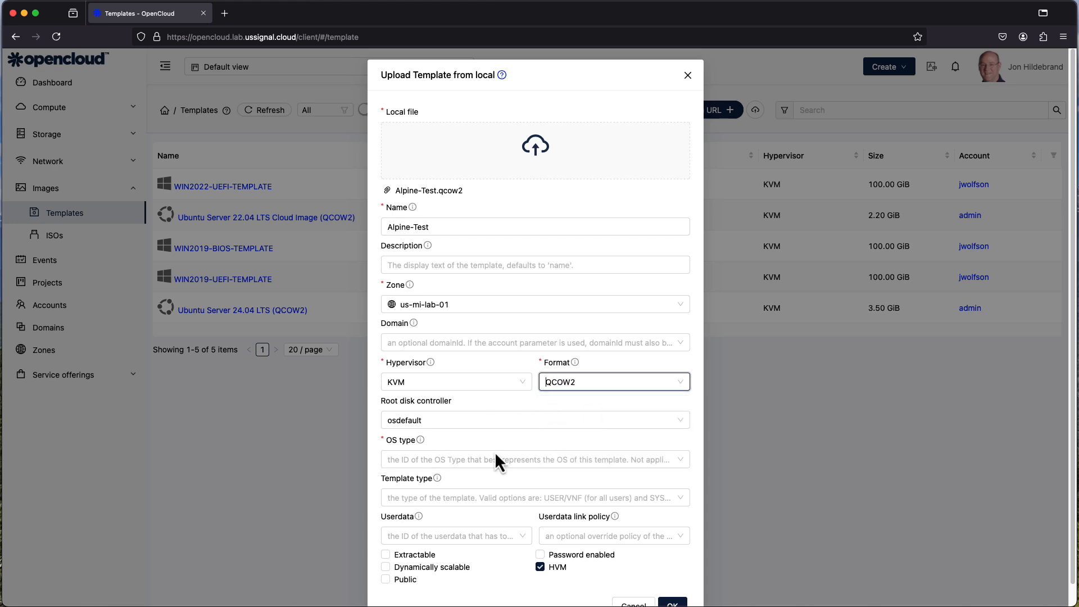
Set the OS type to Linux 5.x Kernel (64-bit) and the template type to USER, and cancel the upload.
click(448, 466)
scroll(446, 398, down, 10)
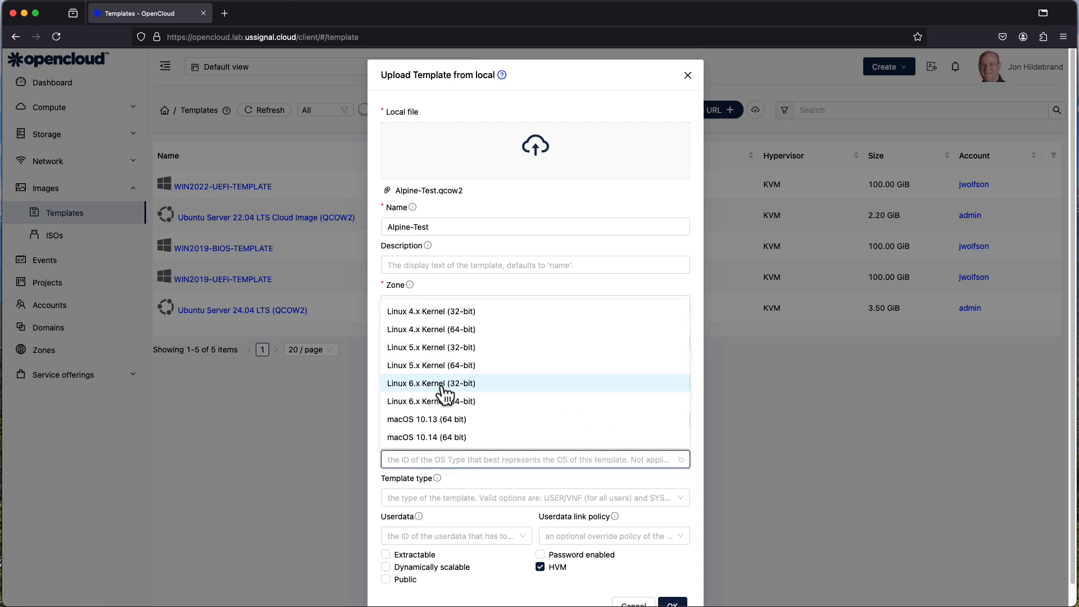
click(442, 368)
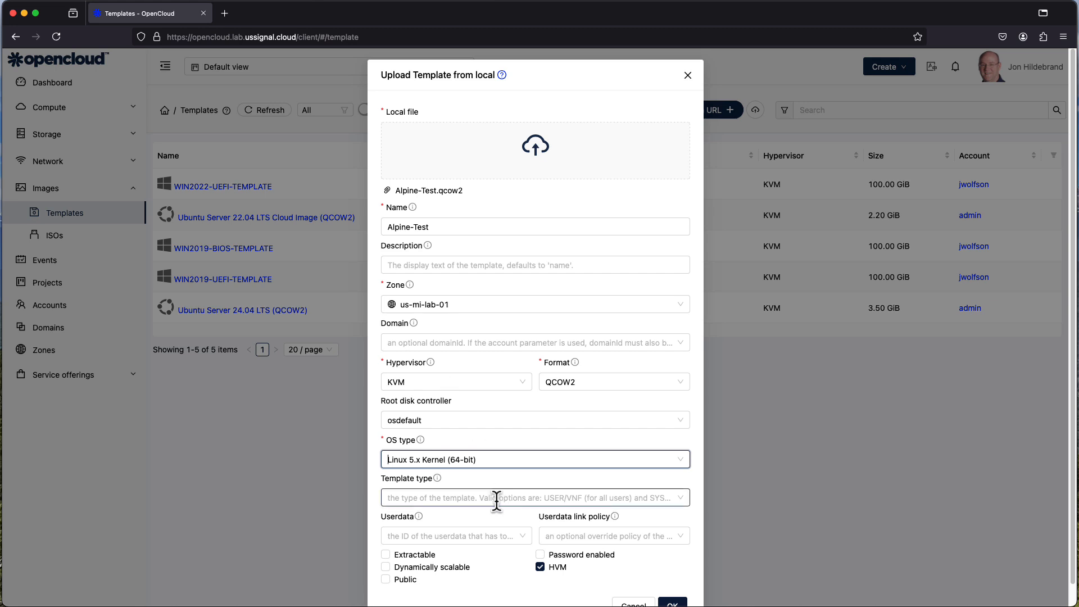
click(446, 499)
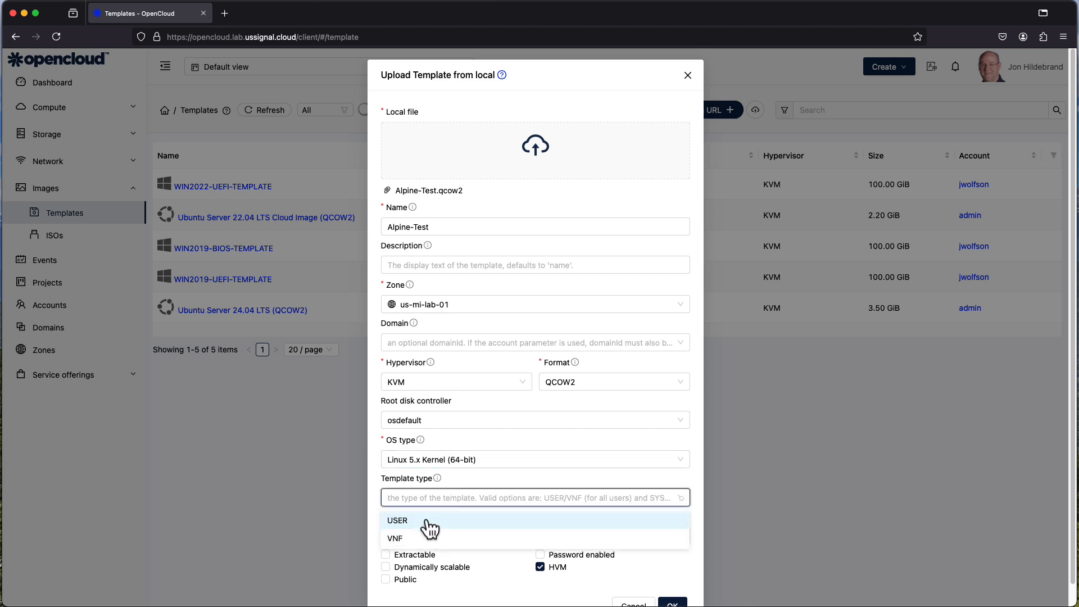
click(424, 521)
scroll(482, 486, down, 1)
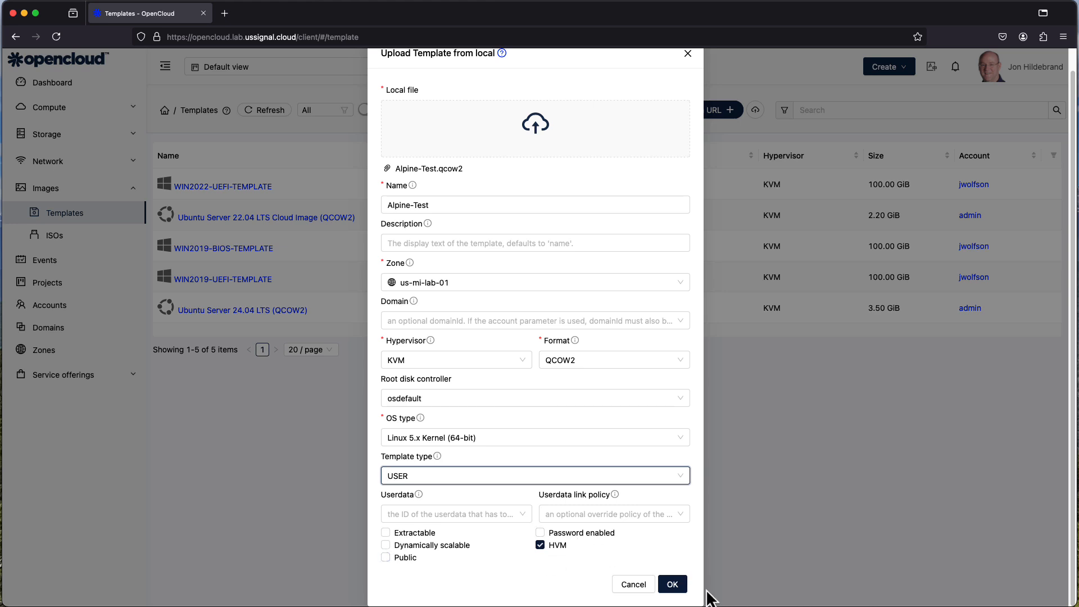
click(633, 584)
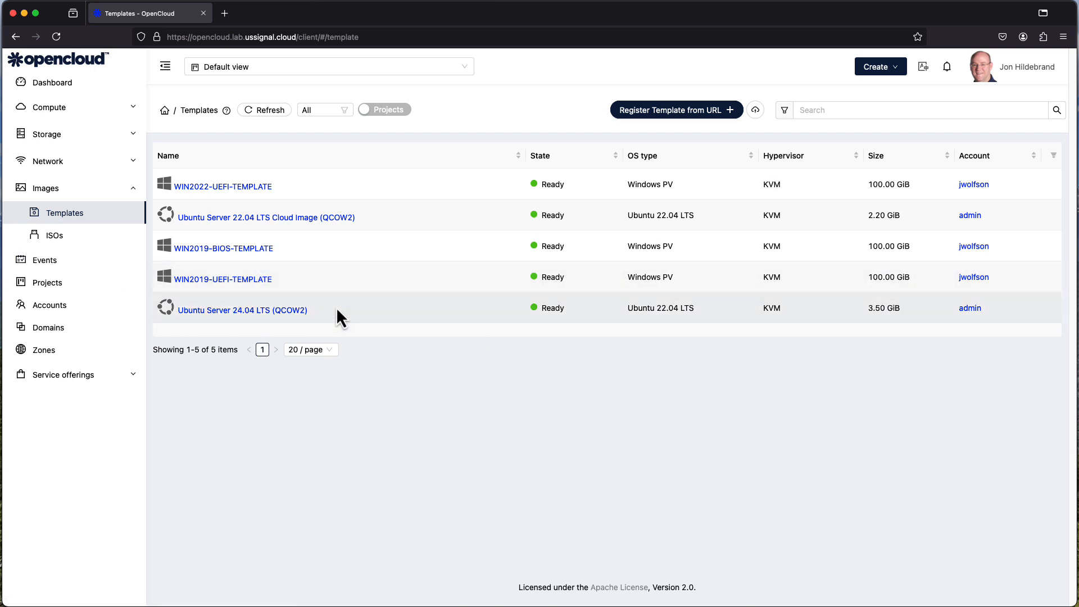
Open the Ubuntu Server 22.04 LTS Cloud Image (QCOW2) template and read through its details.
click(219, 218)
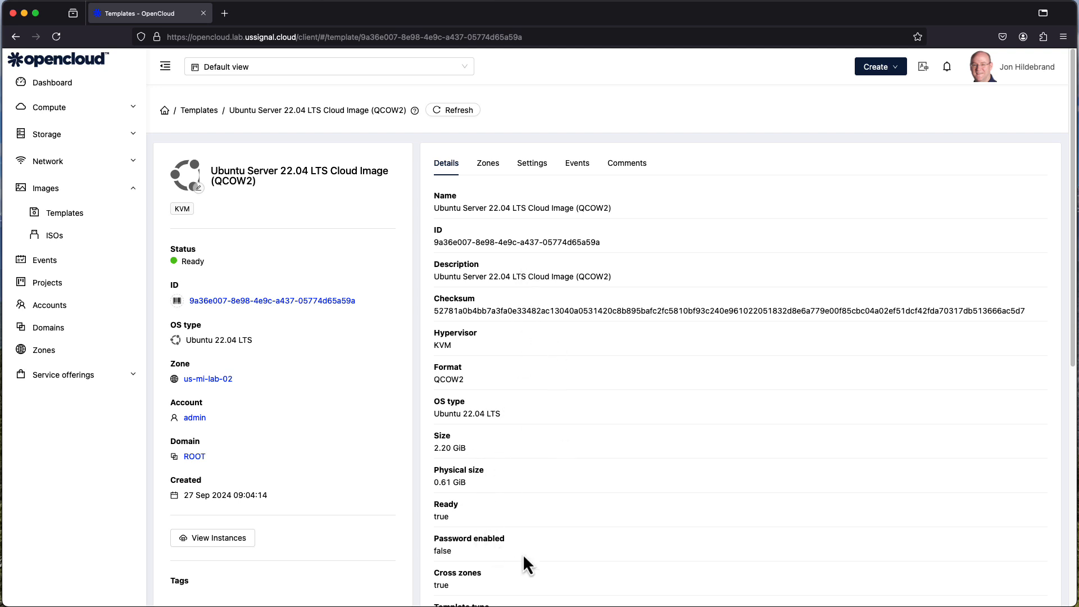
scroll(523, 559, down, 4)
scroll(523, 554, down, 1)
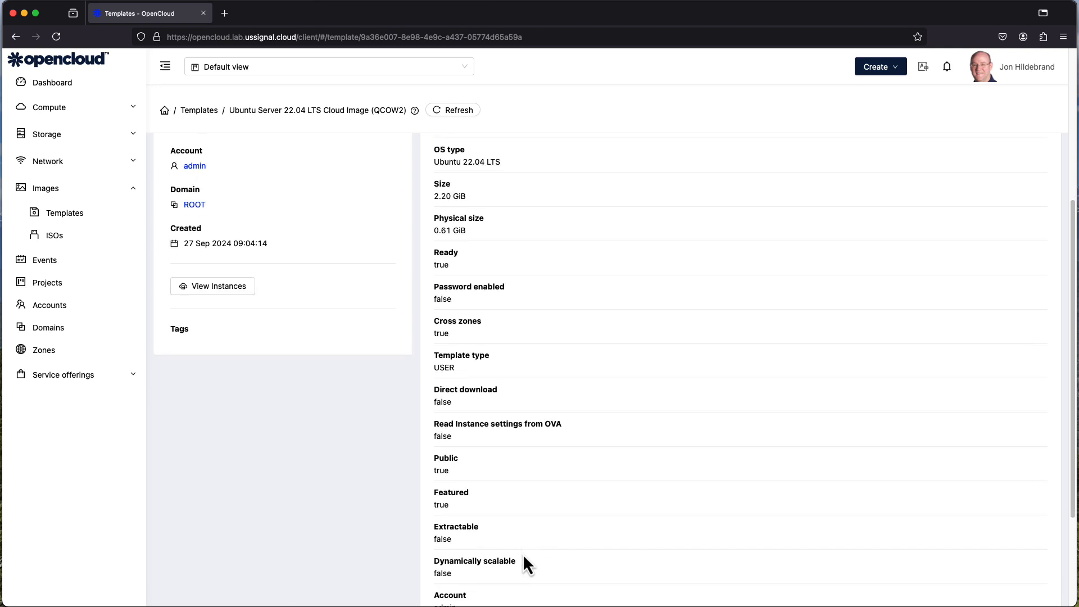
scroll(523, 558, down, 2)
scroll(522, 559, up, 7)
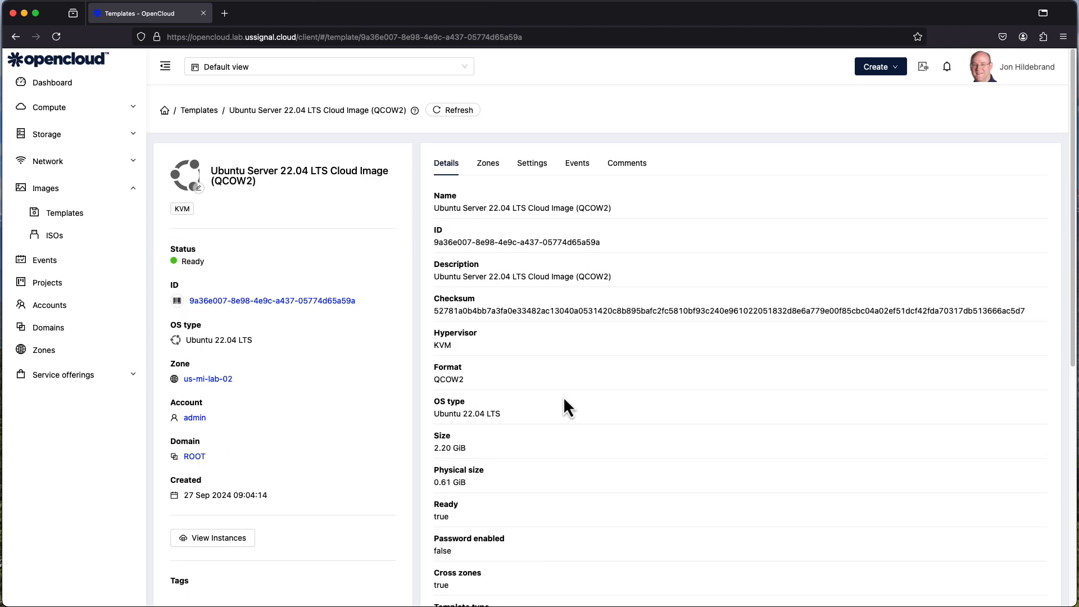
Review the Ubuntu 22.04 template's zones, settings, events and comments, and return to the templates list.
click(492, 167)
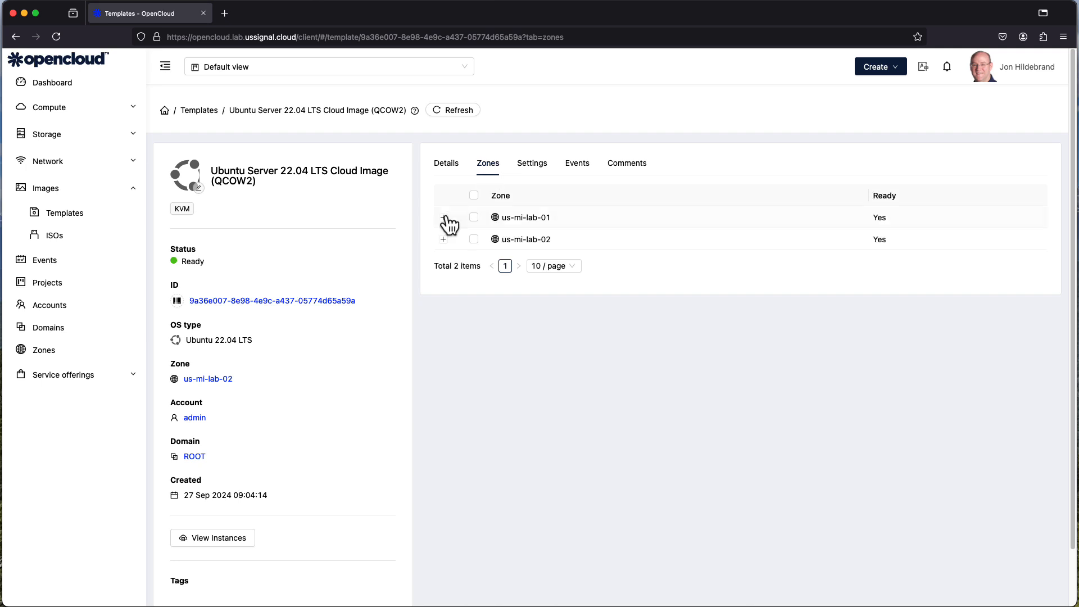
click(532, 165)
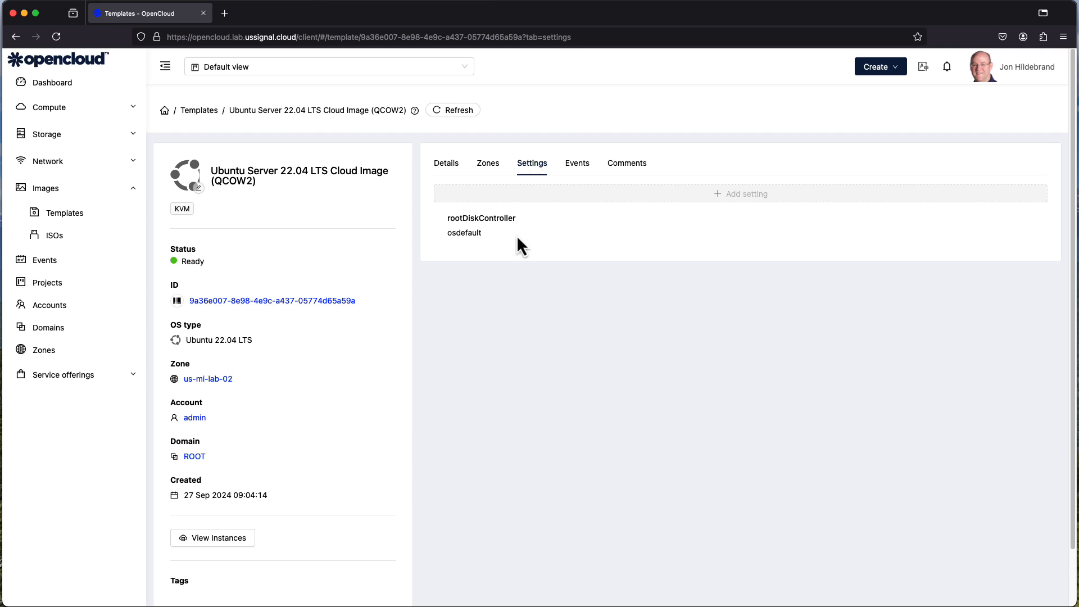
click(585, 167)
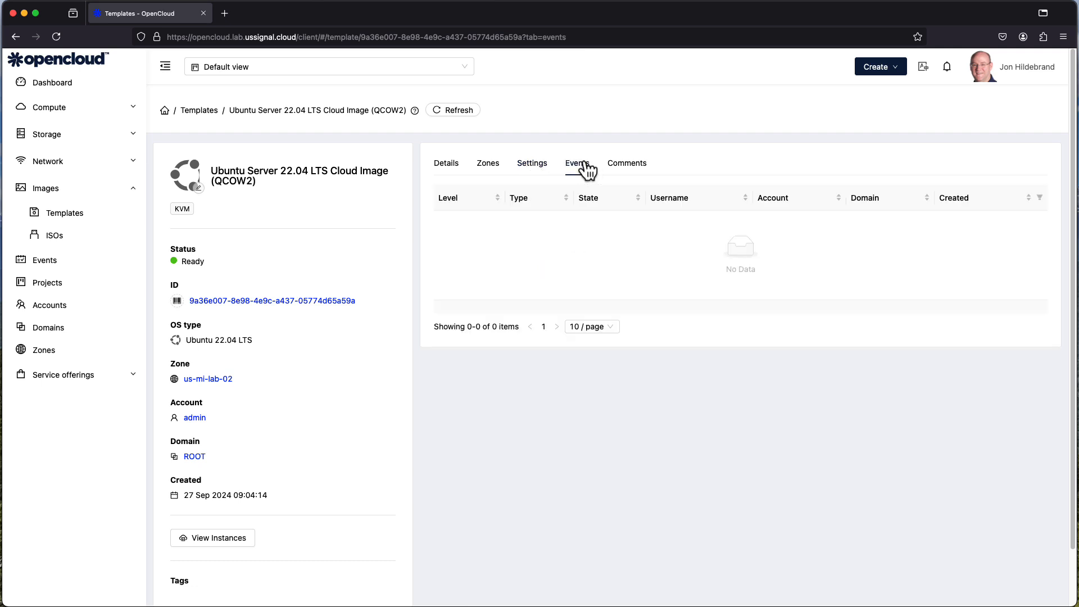
click(627, 171)
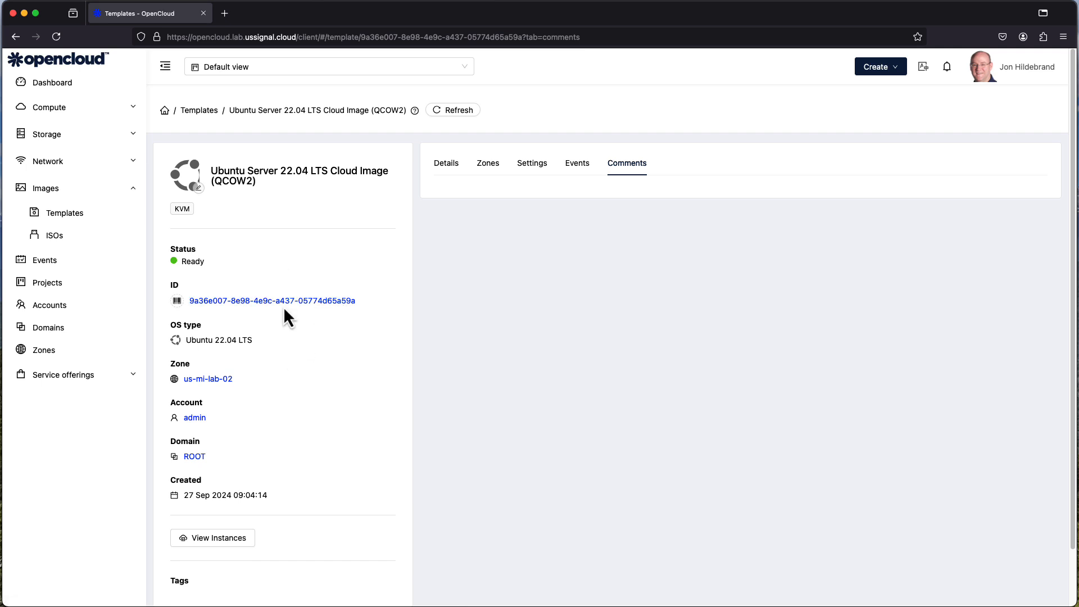
click(204, 112)
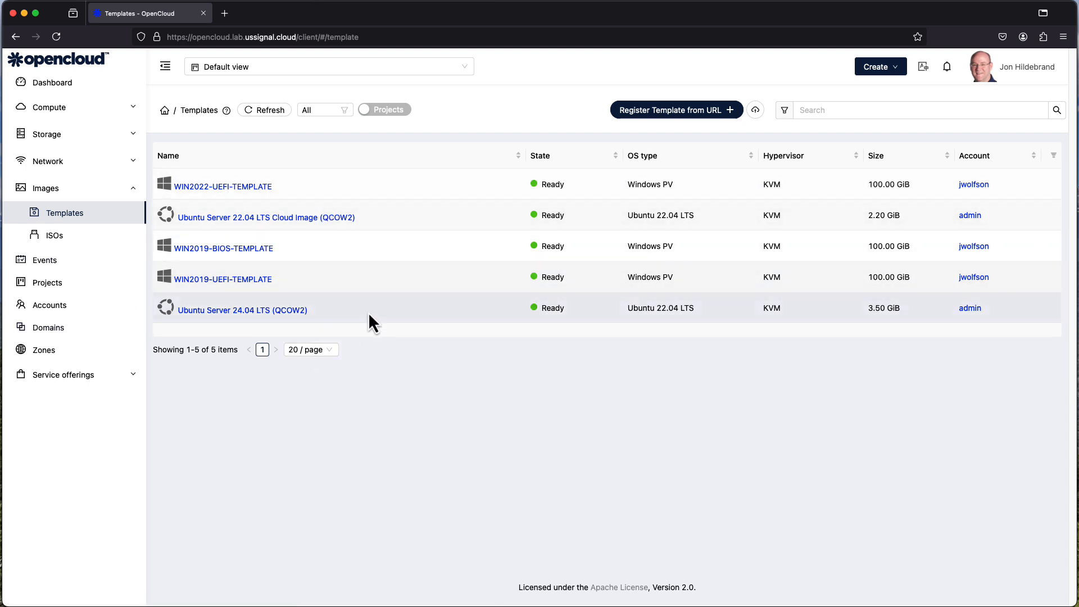
Filter the templates list by Mine and by Shared.
click(345, 109)
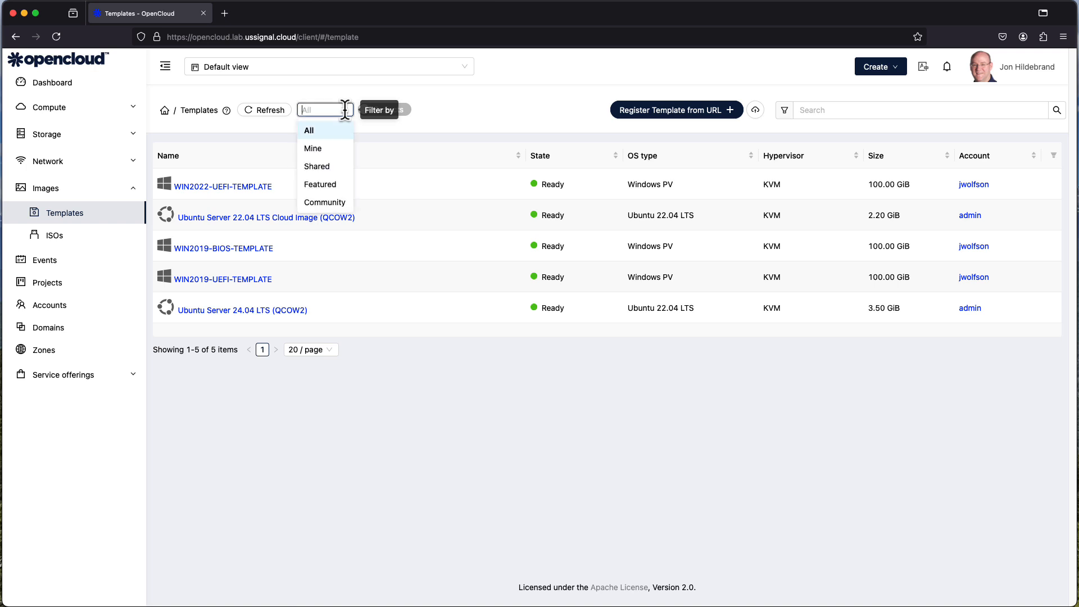
click(330, 159)
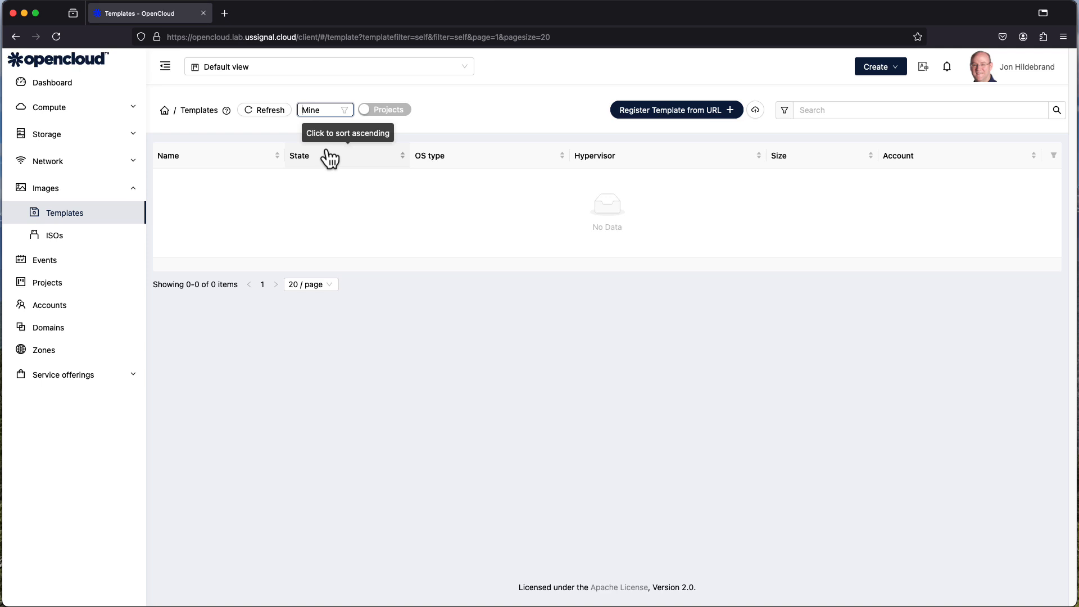
click(345, 110)
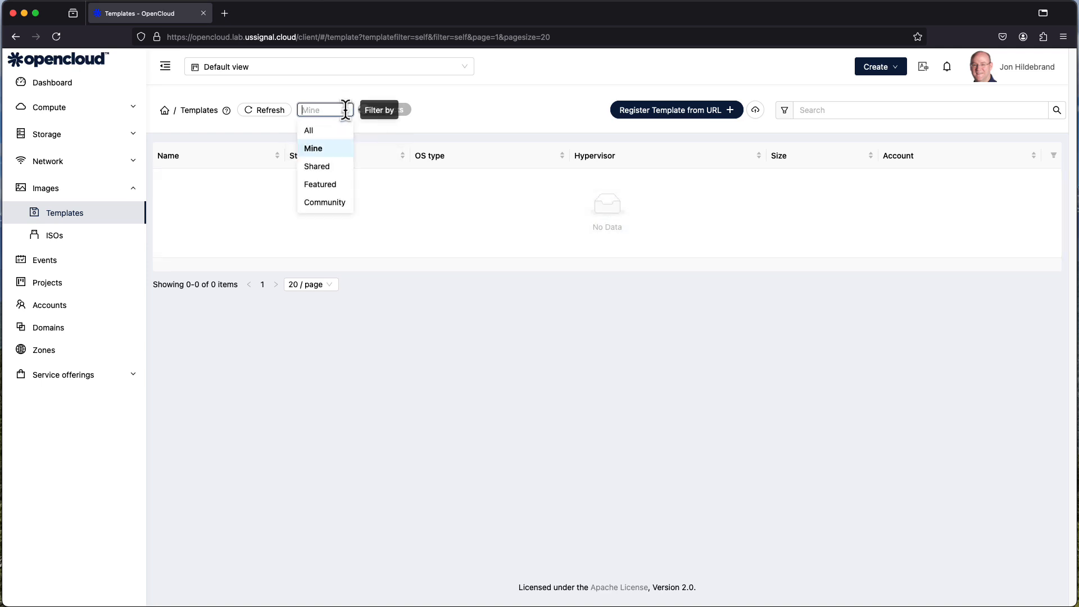
click(335, 166)
click(336, 166)
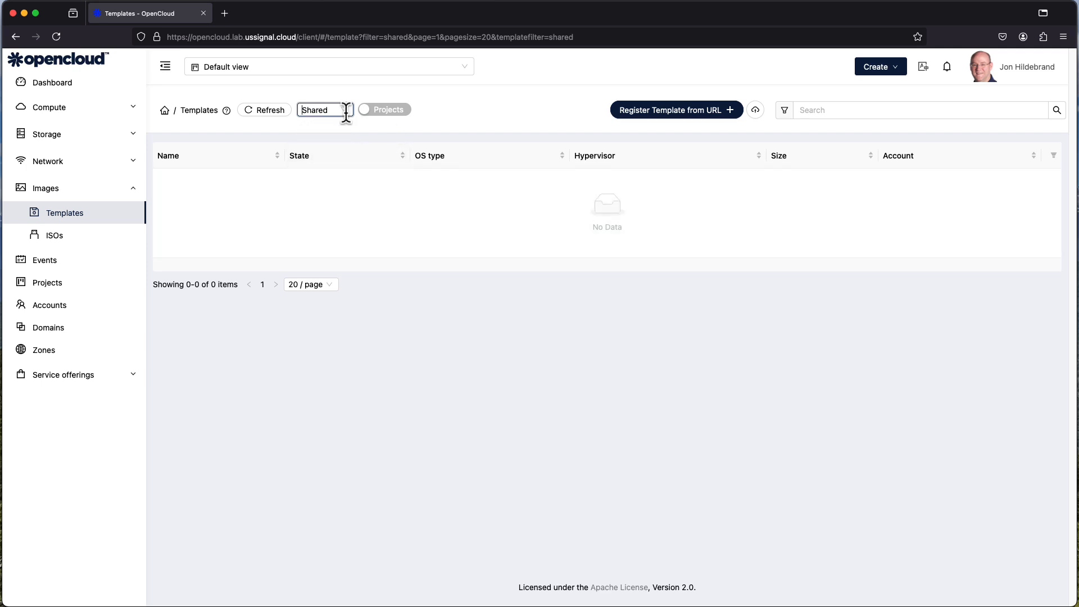
Filter the templates list by Featured and by Community, comparing the two views.
click(345, 111)
click(328, 187)
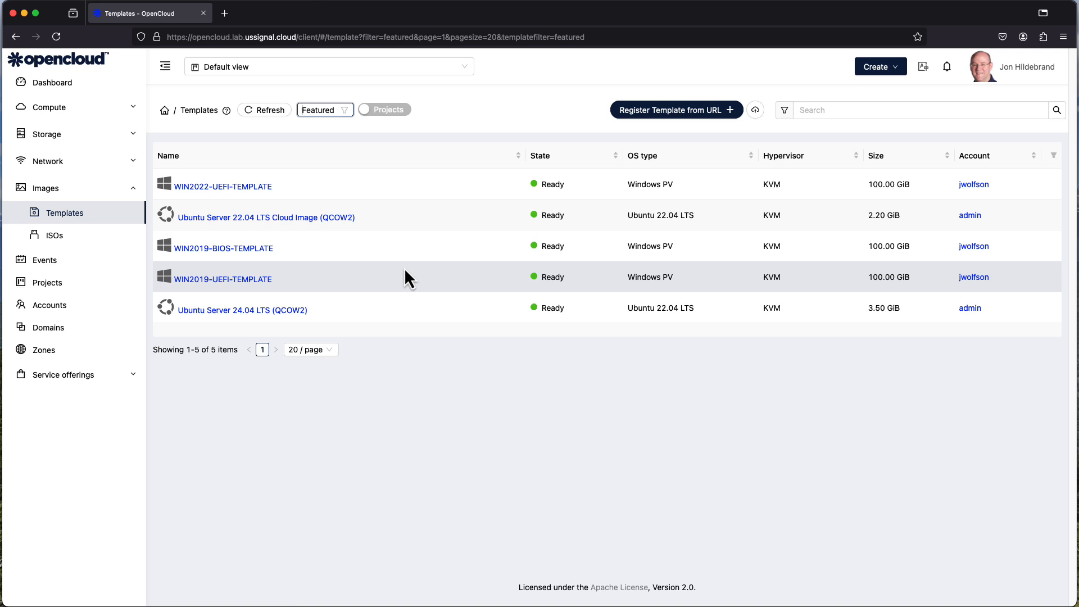
click(342, 109)
click(330, 201)
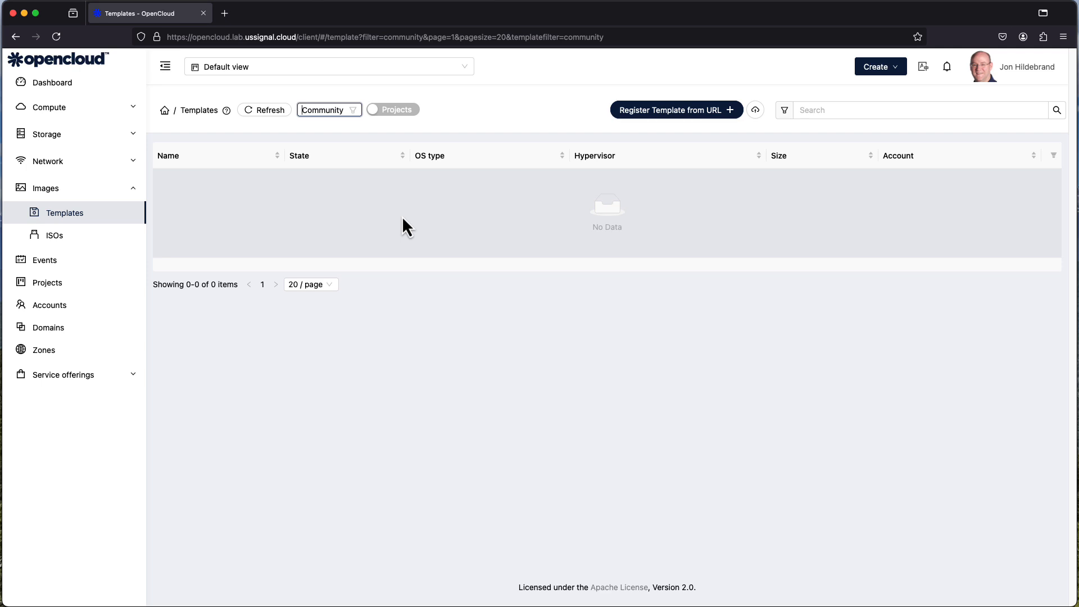
click(353, 110)
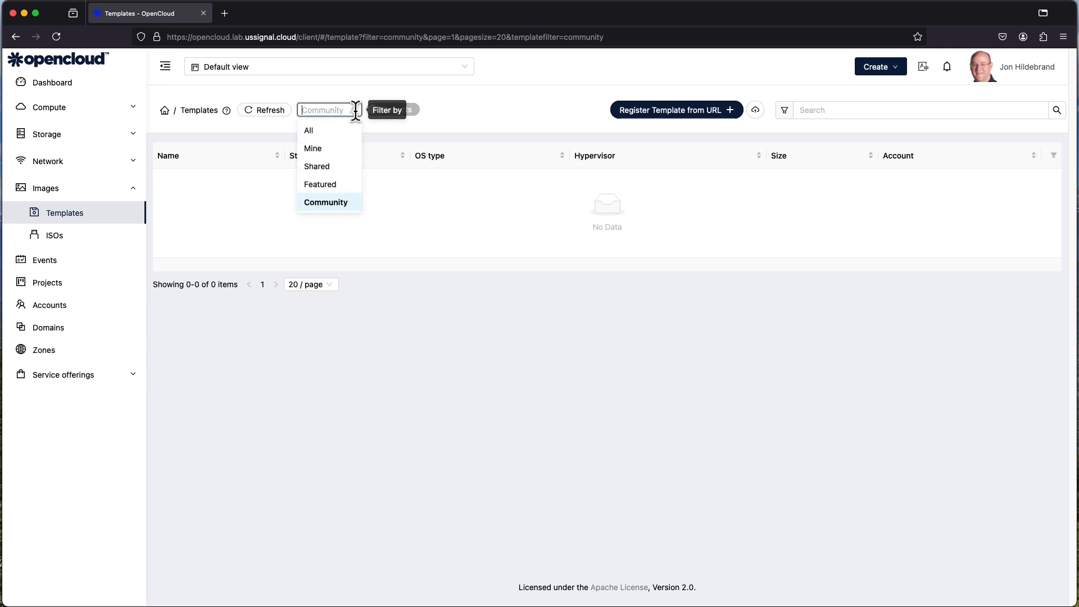
click(334, 185)
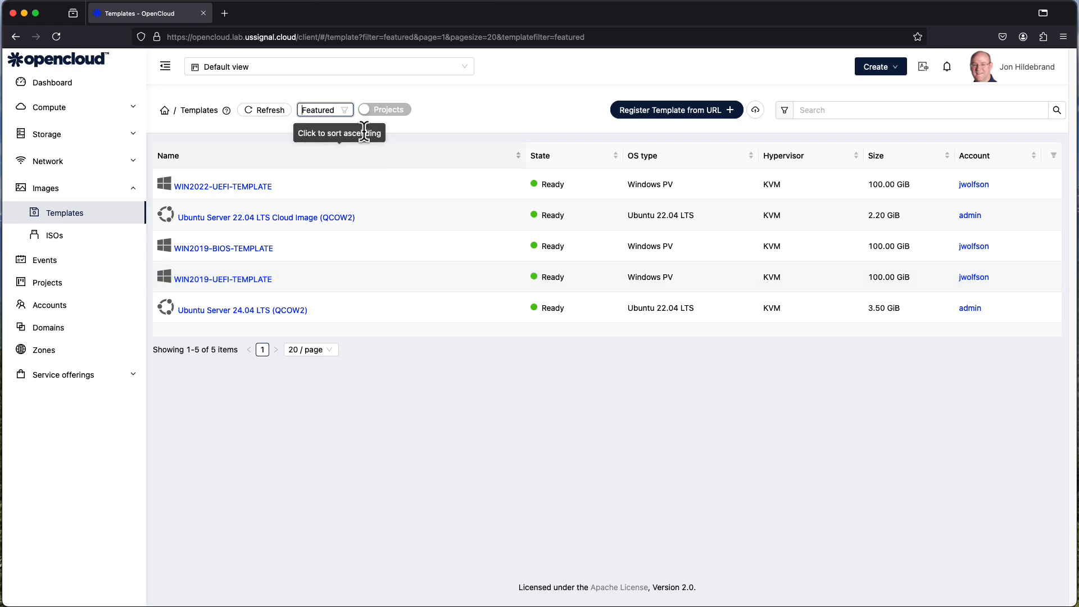
click(344, 114)
click(333, 203)
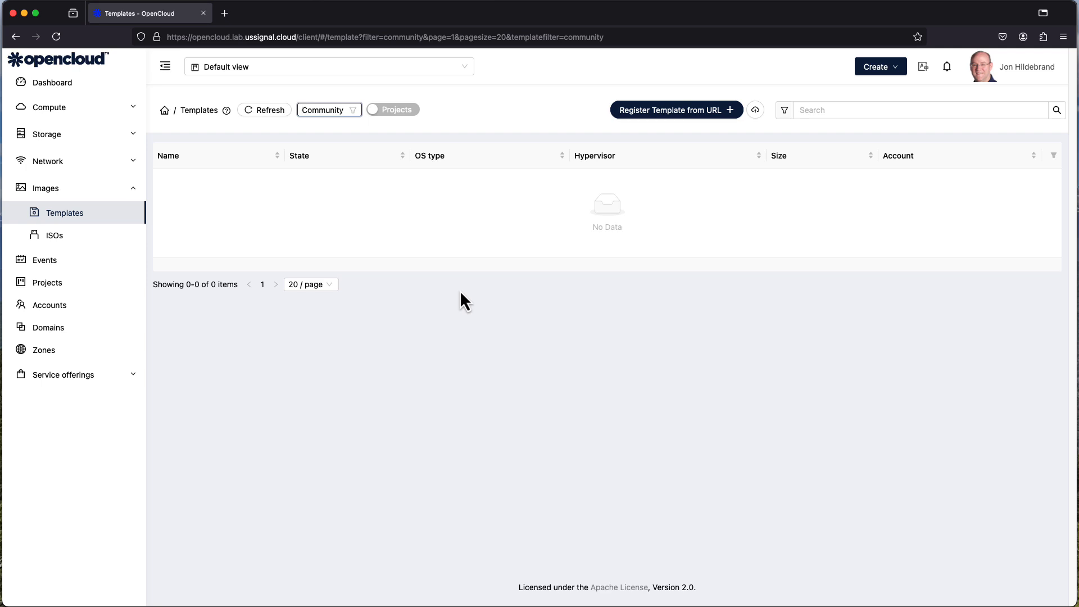
Open the local ISO upload form from the ISOs list and choose alpine-standard-3.20.2-x86_64.iso from the ISOs folder in Stuff.
click(62, 241)
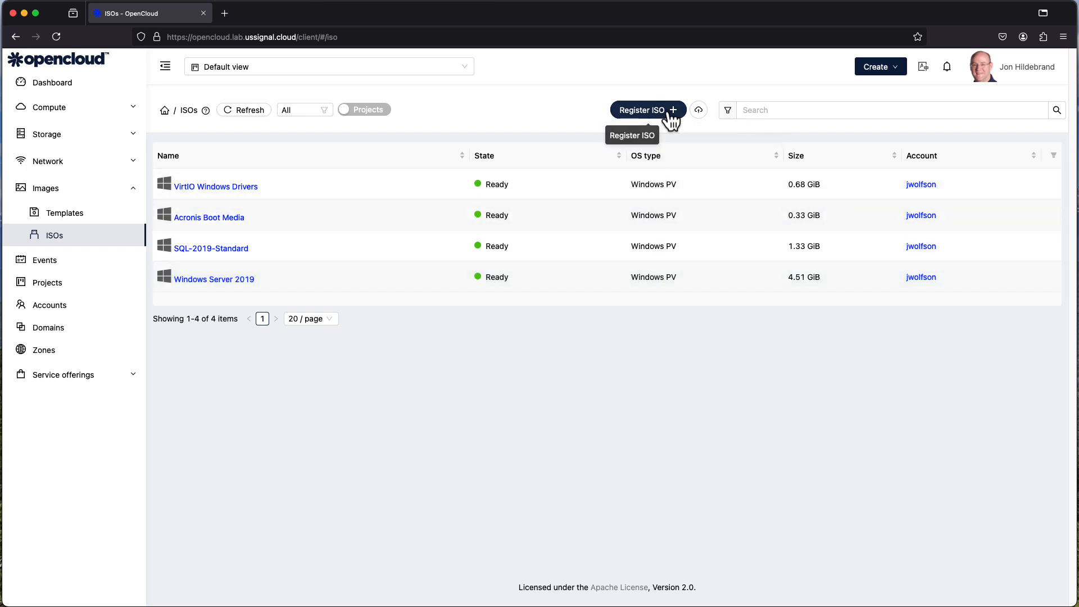
click(698, 110)
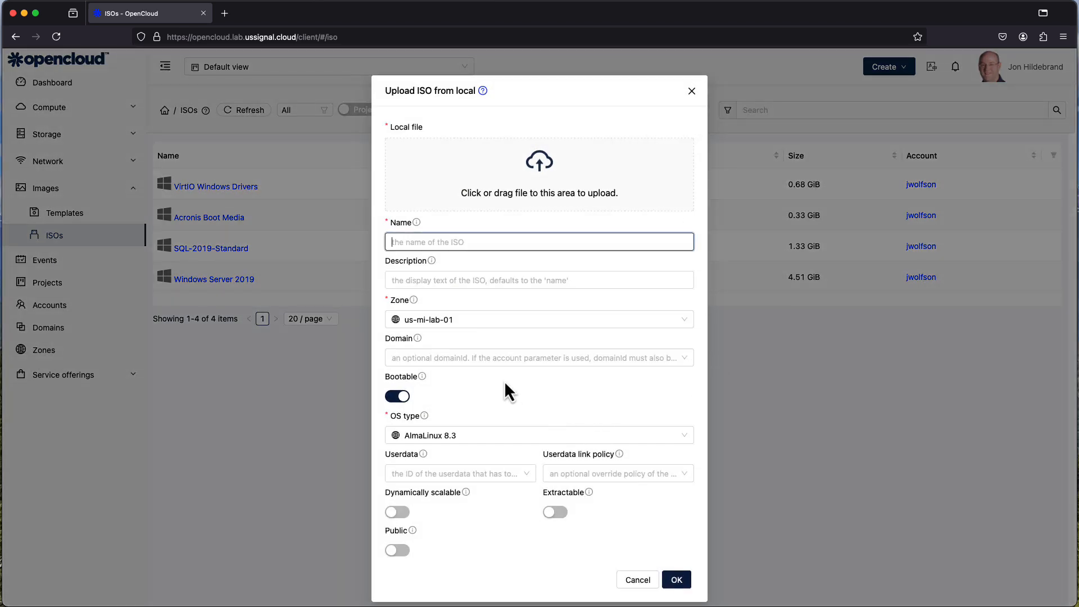
click(544, 167)
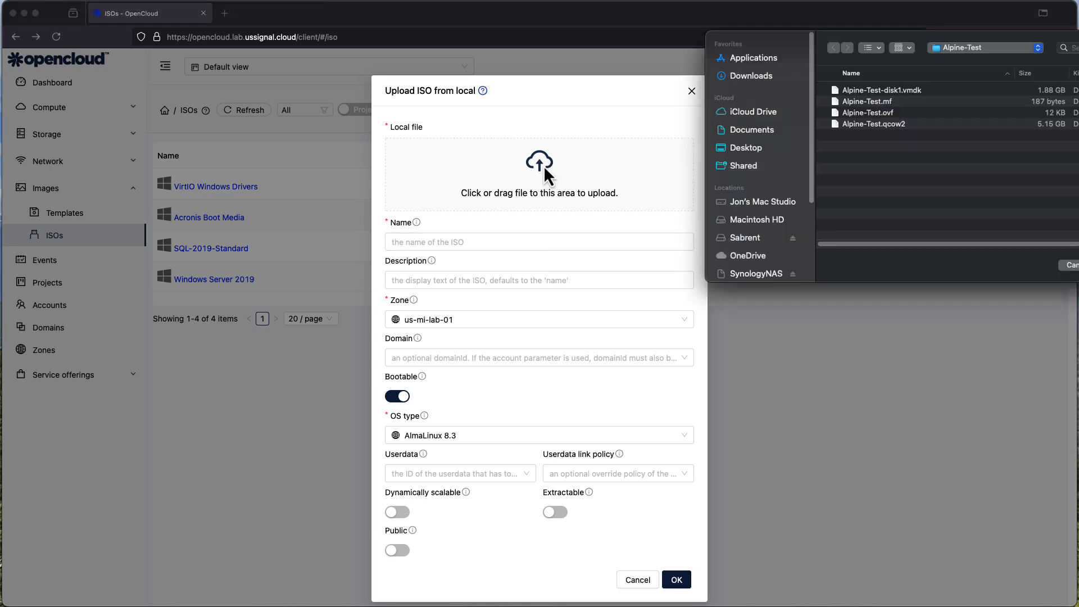
drag(972, 38, 608, 125)
click(602, 113)
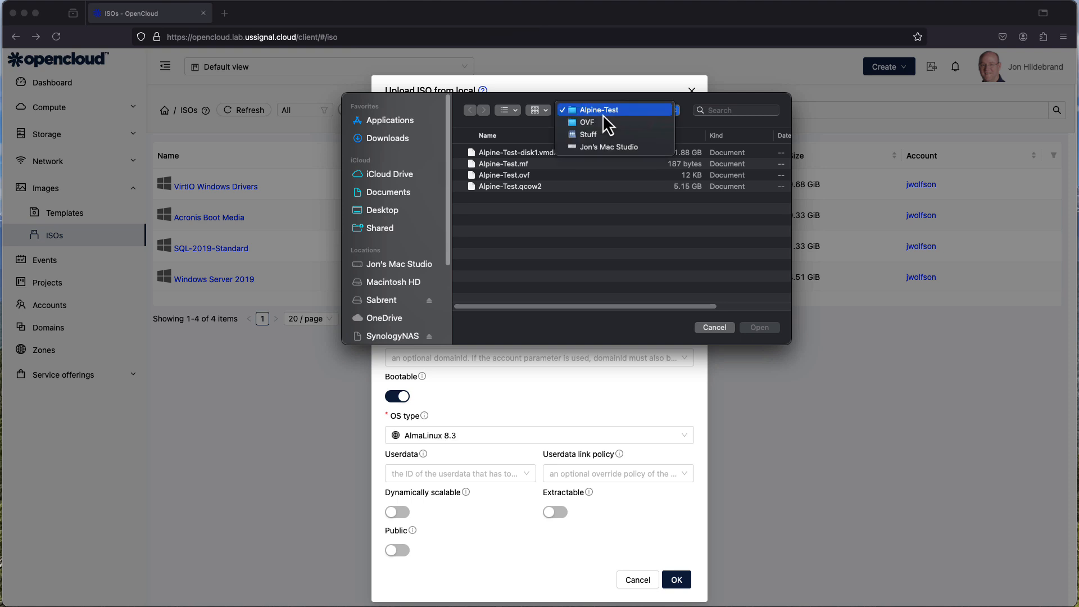
click(592, 134)
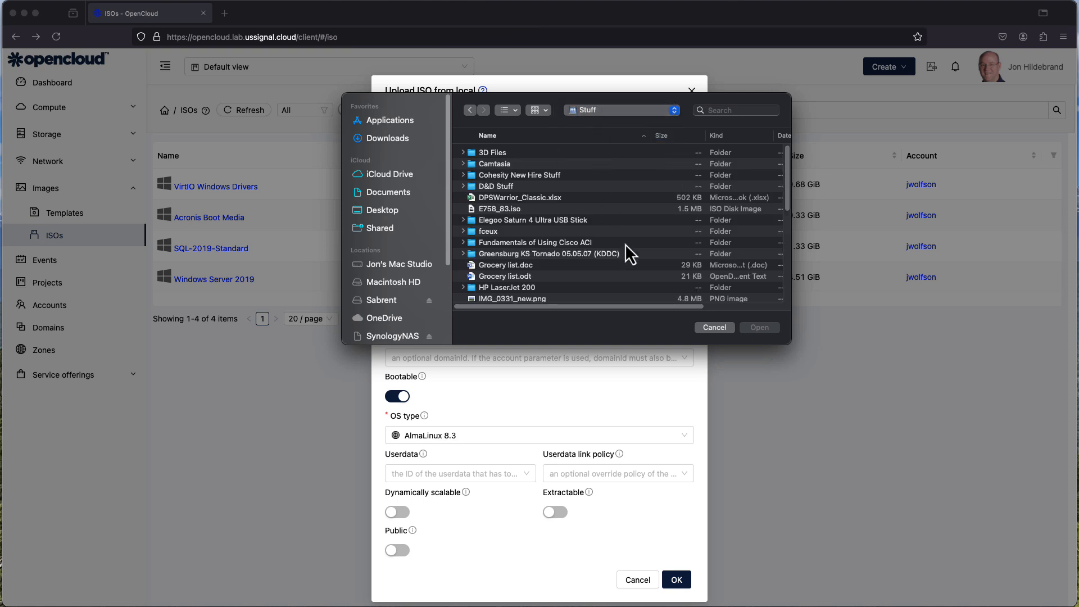
scroll(515, 258, down, 5)
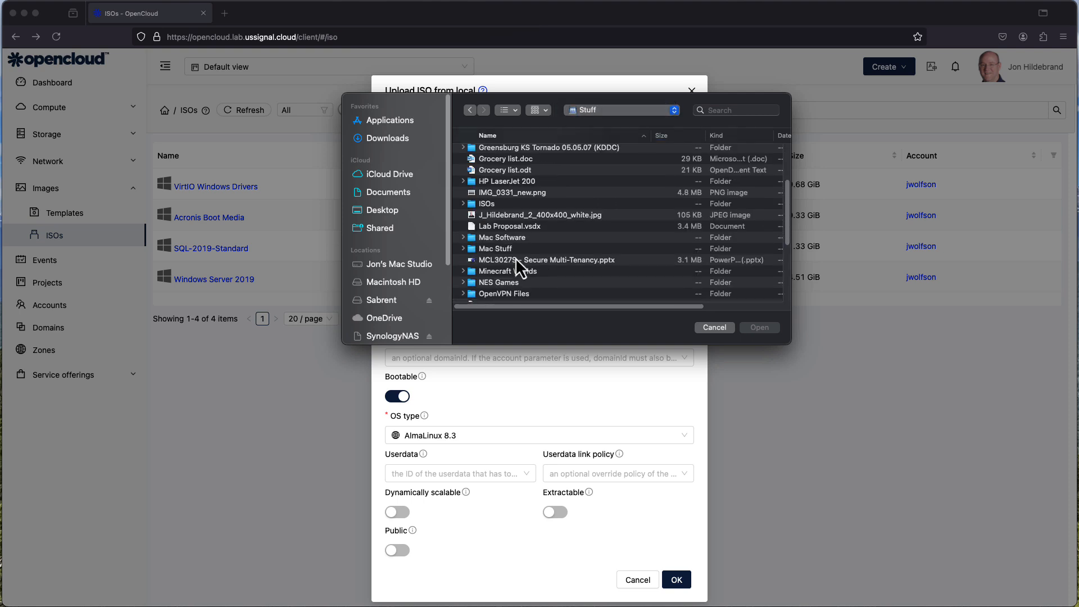
double_click(488, 204)
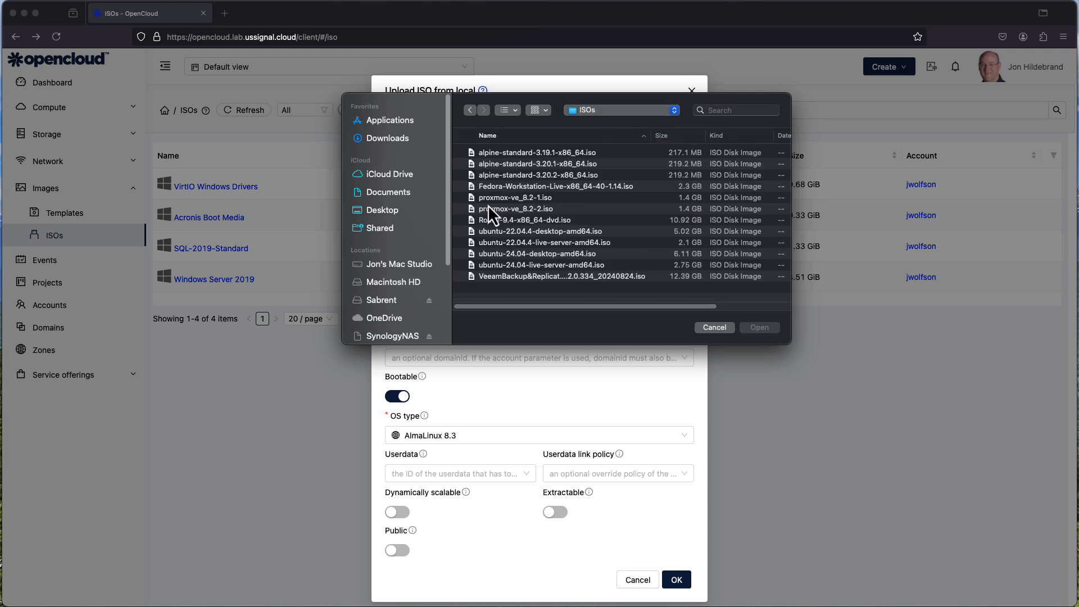
click(568, 176)
double_click(568, 178)
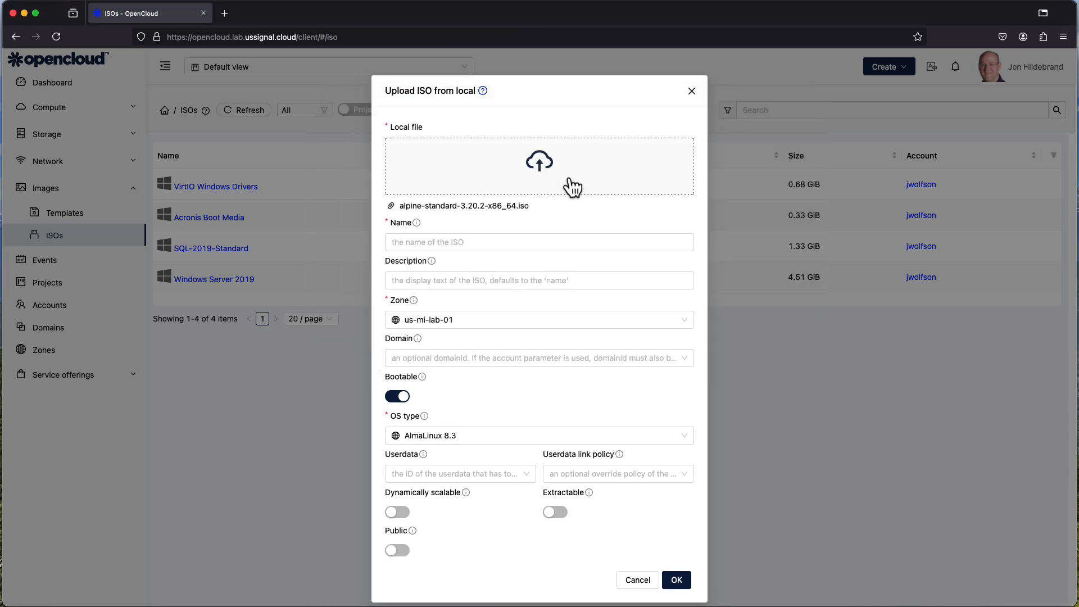
Enter Alpine Linux 3.20.2 as the name of the ISO.
click(431, 240)
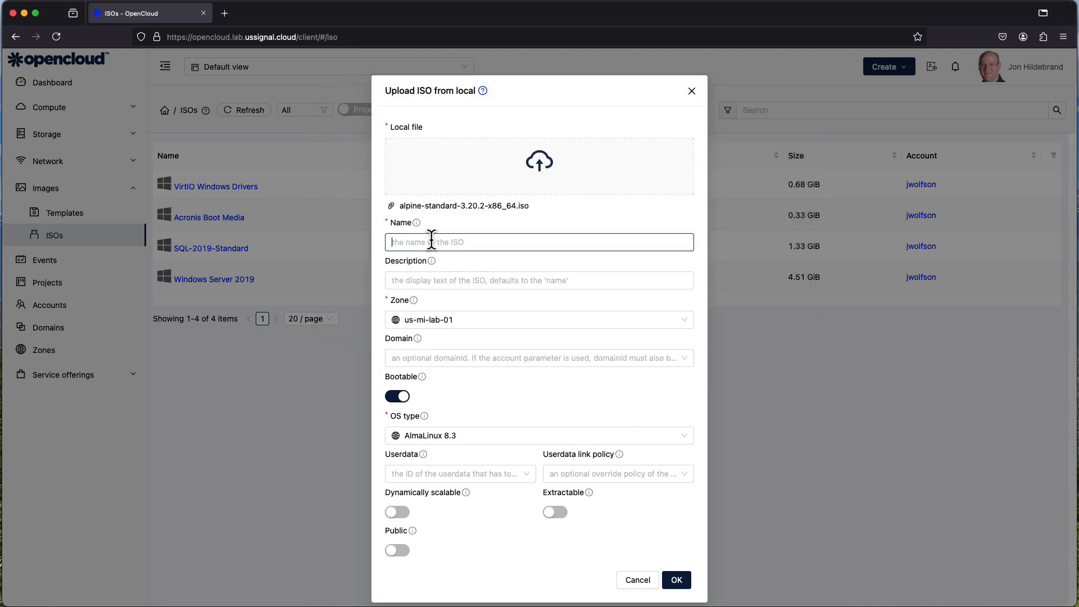
text(Alpine Linux)
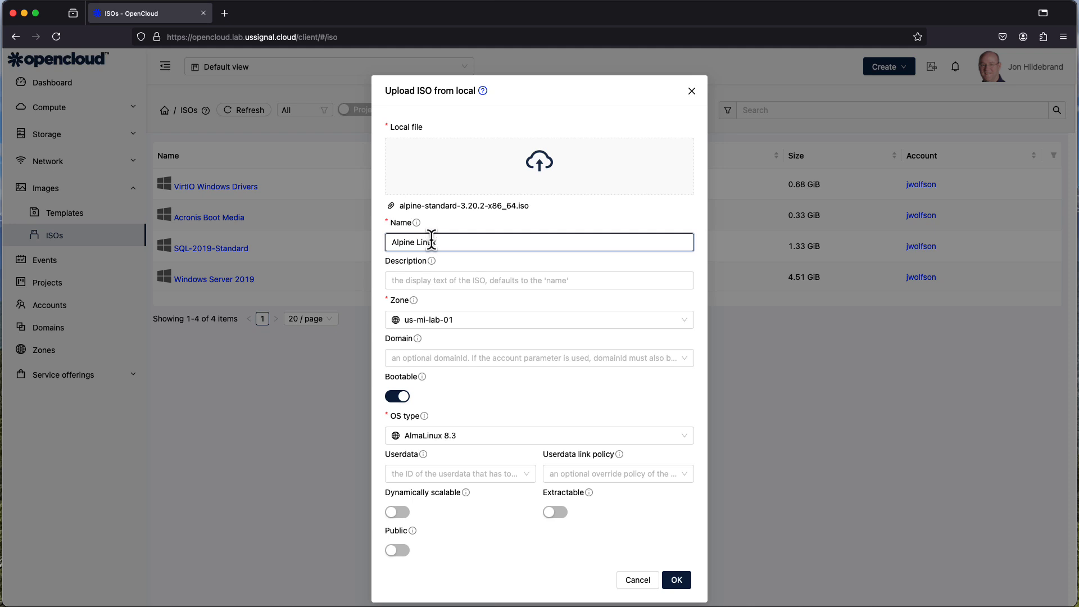
text( 3.20.2)
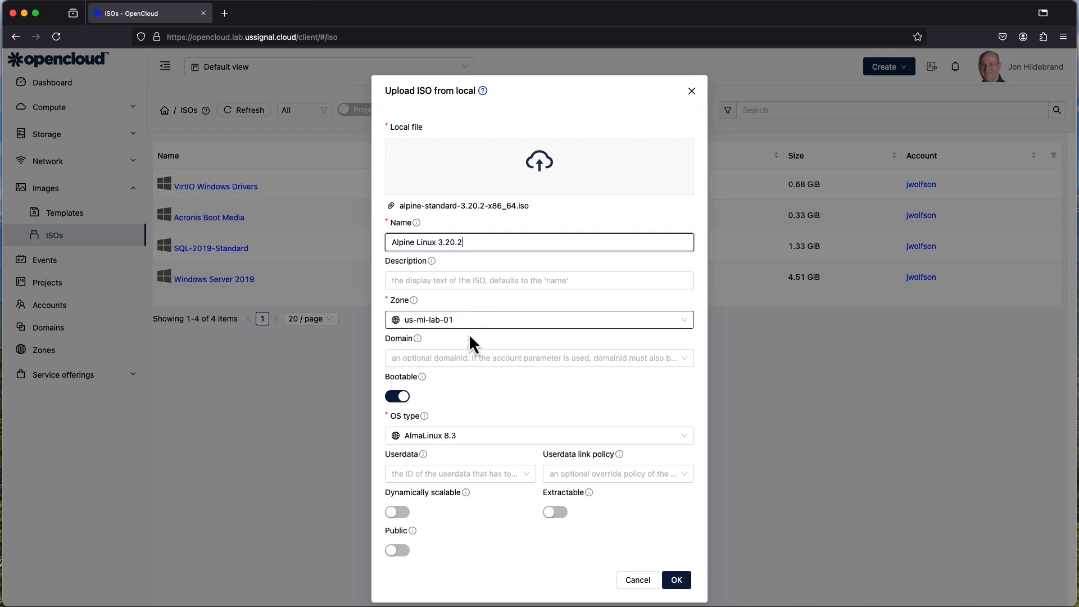
Set the ISO's OS type to Linux 5.x Kernel (64-bit) and cancel the local upload.
click(469, 436)
scroll(502, 523, up, 3)
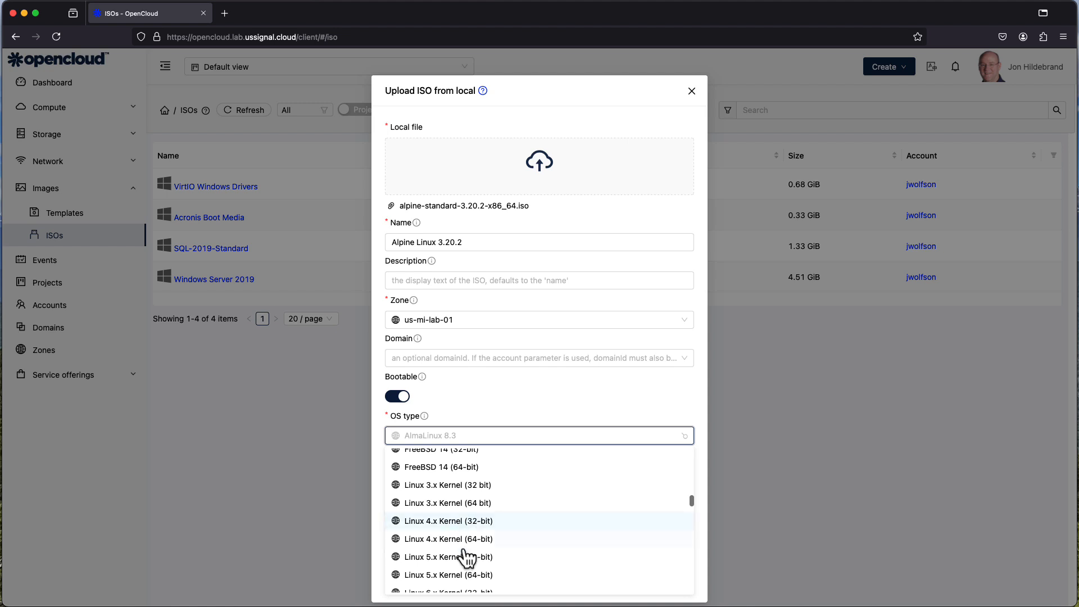
click(479, 573)
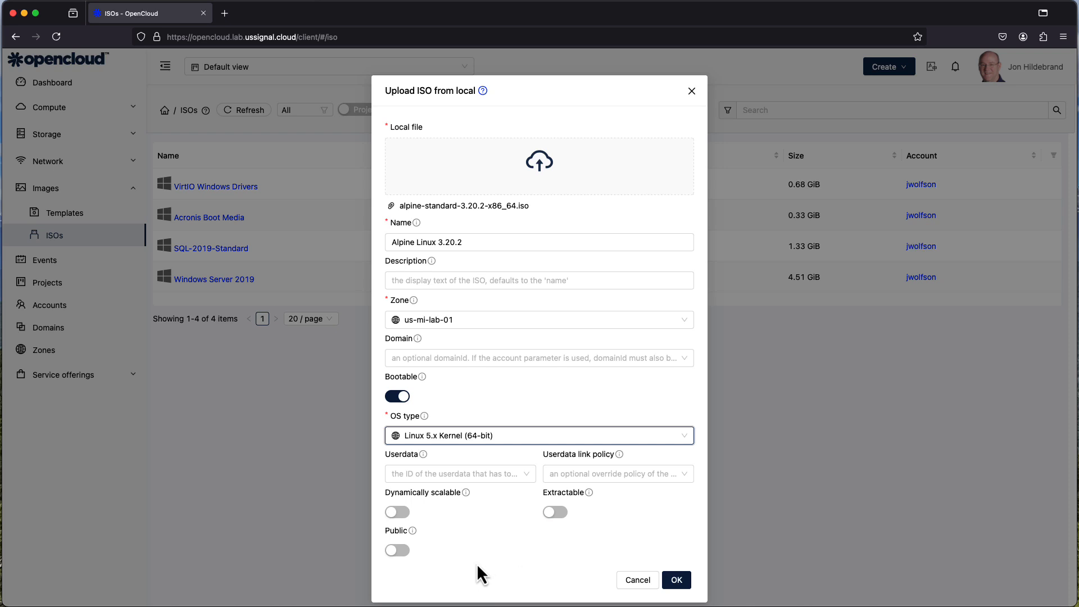
mouse_move(413, 531)
mouse_move(466, 494)
mouse_move(590, 494)
click(637, 579)
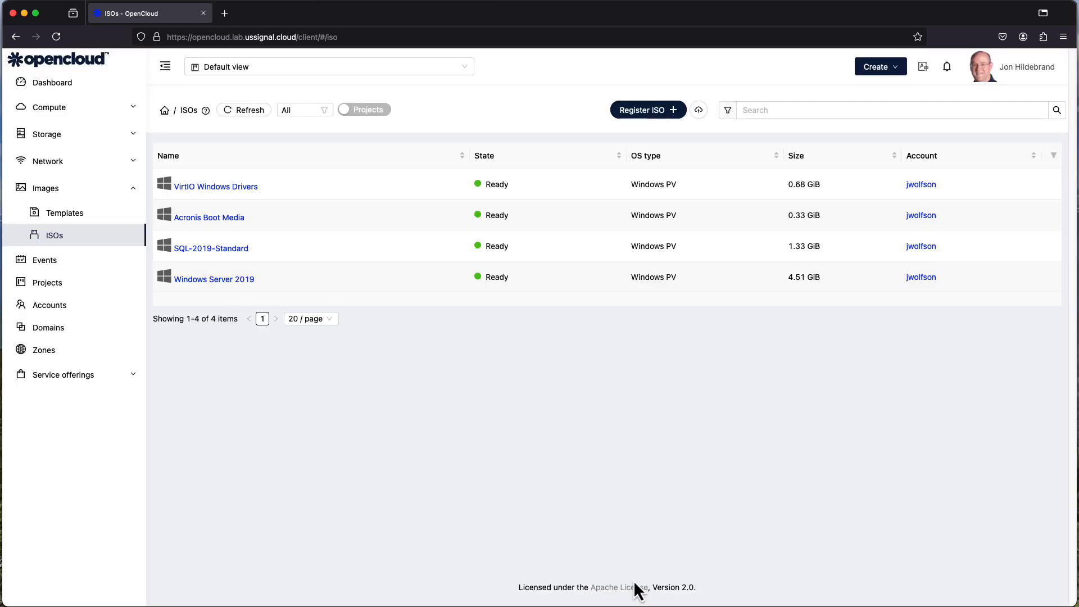